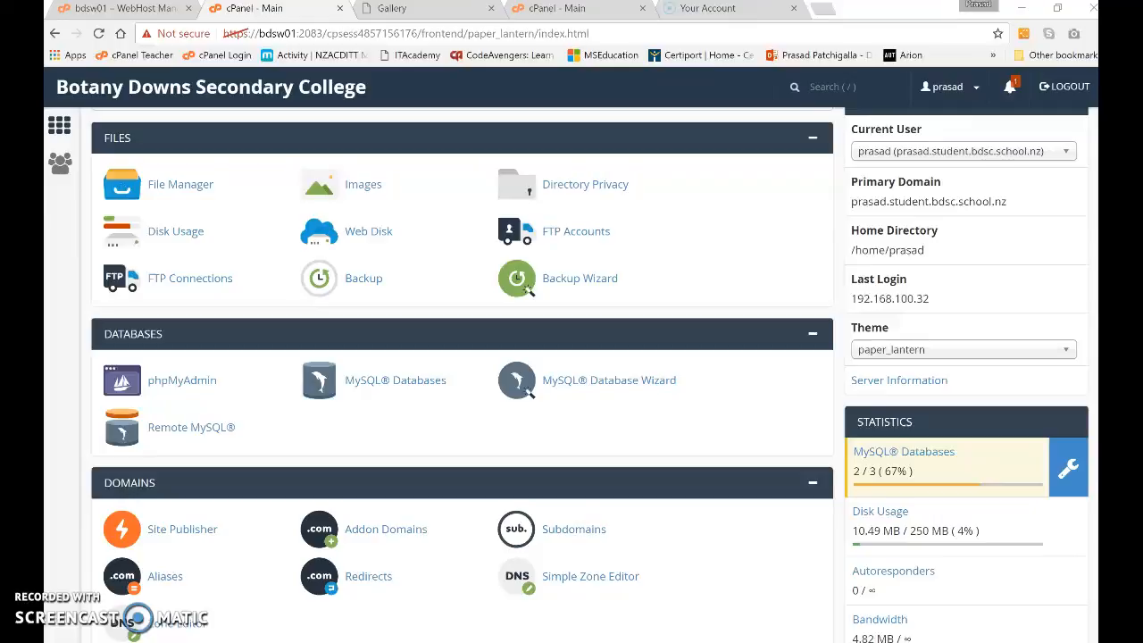
# Step: Review the Customer, Orders and Drinks table designs in the cafe orders Excel workbook
pyautogui.click(189, 192)
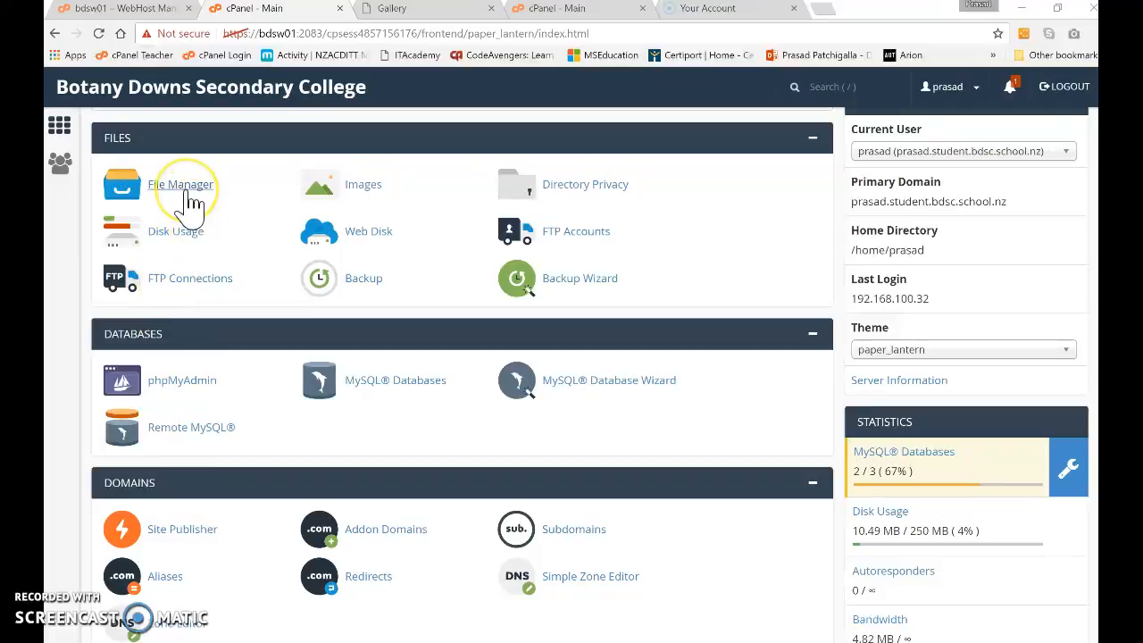
pyautogui.click(395, 386)
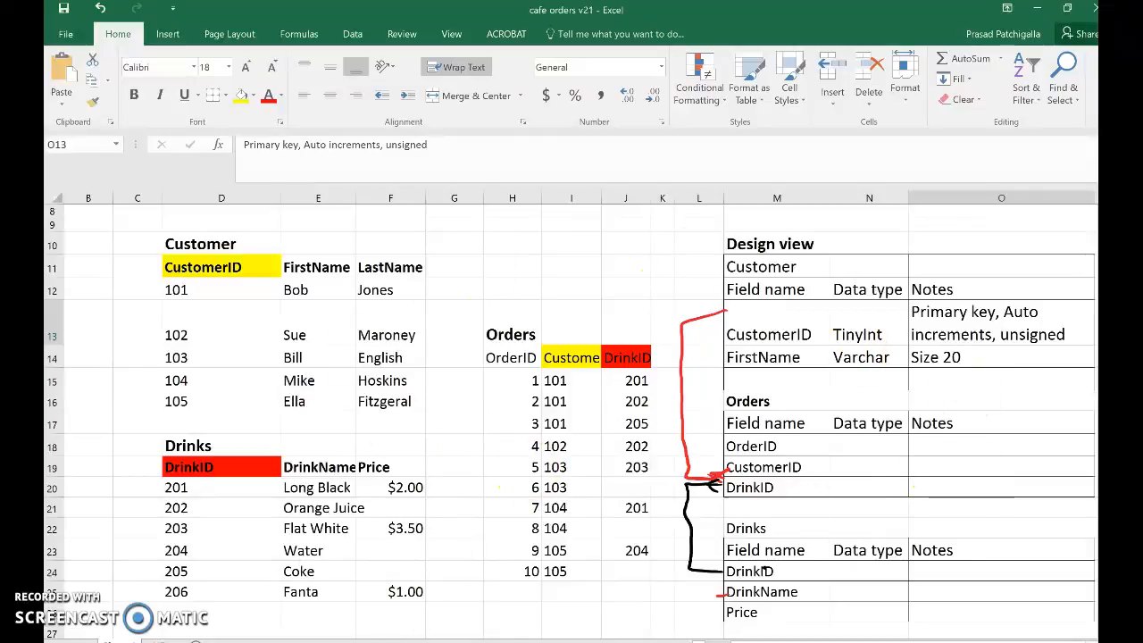
pyautogui.click(342, 641)
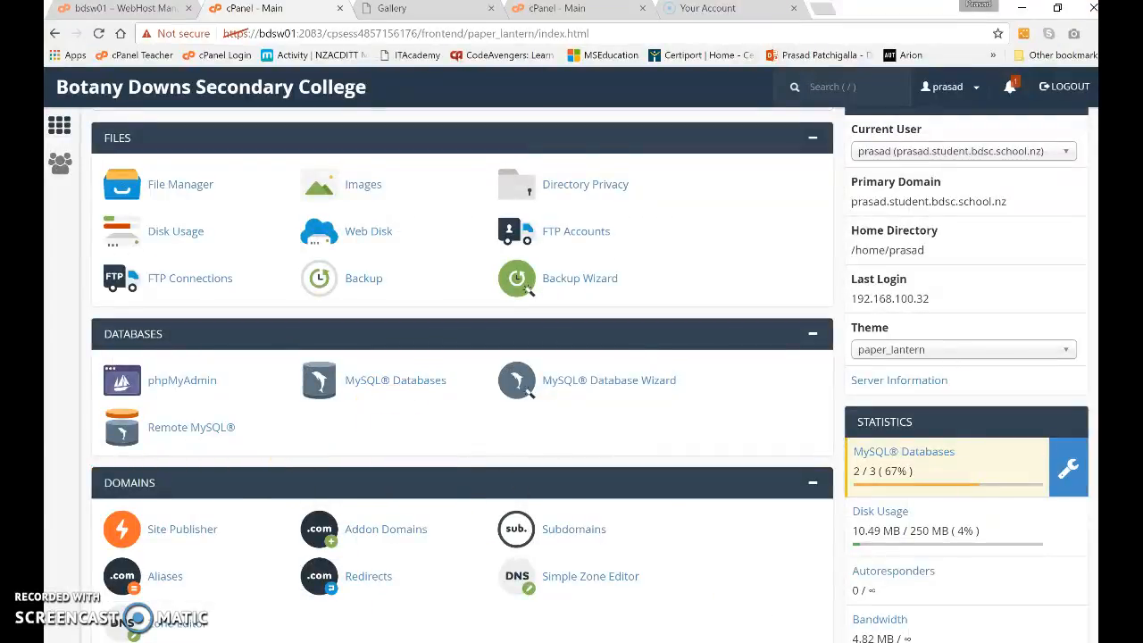
pyautogui.hotkey('alt', 'Tab')
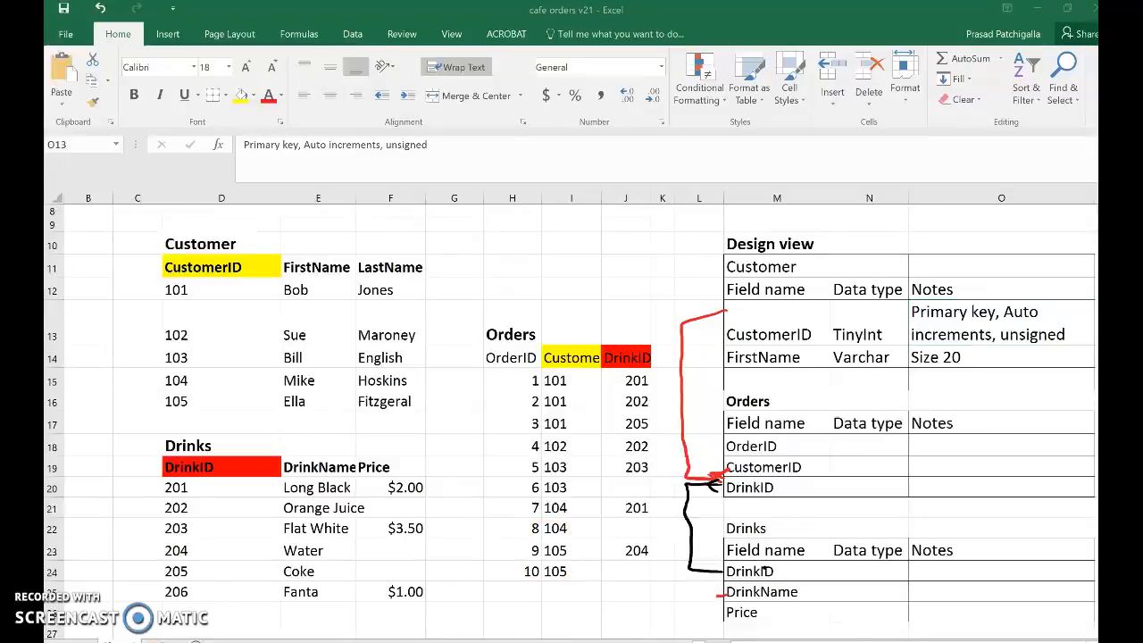
pyautogui.hotkey('alt', 'Tab')
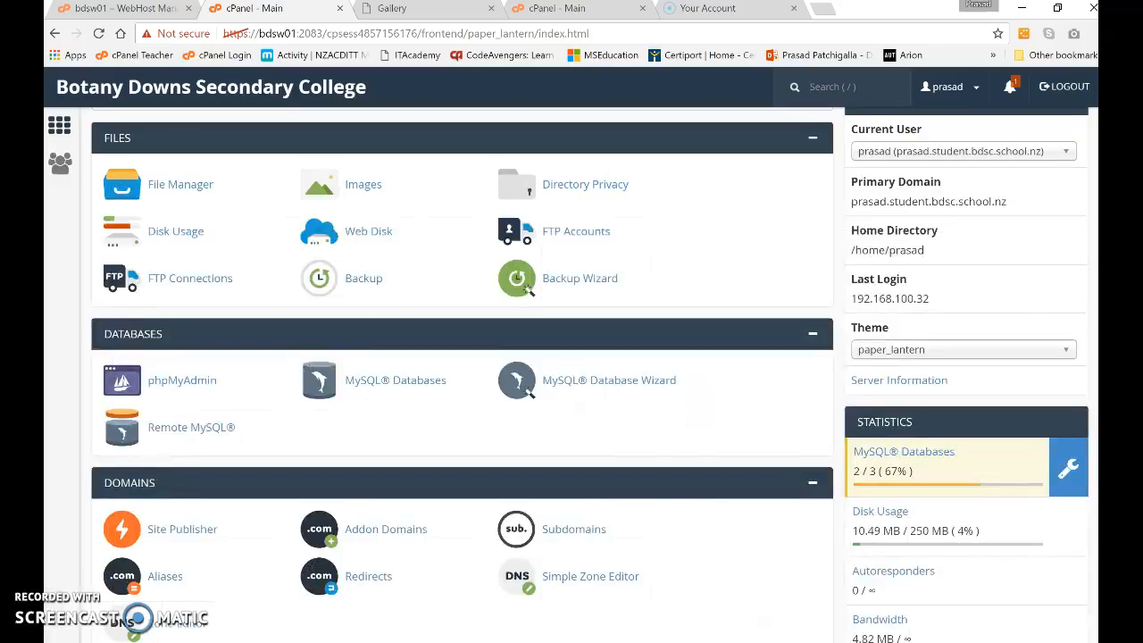
# Step: Create a new MySQL database with the name cafeorders
pyautogui.click(417, 397)
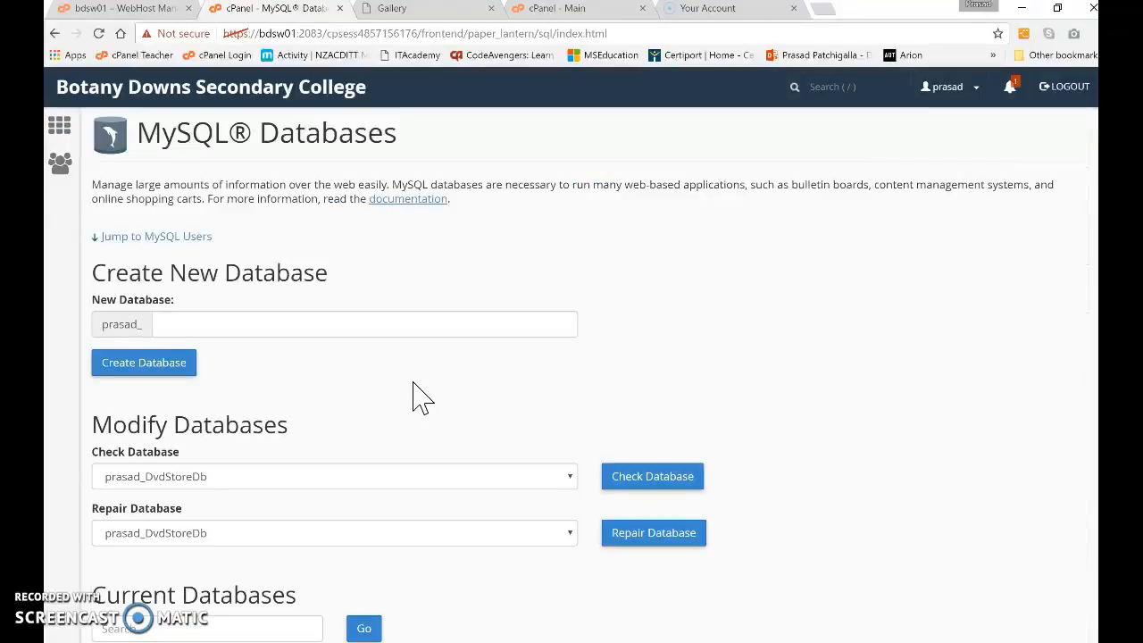
pyautogui.click(297, 323)
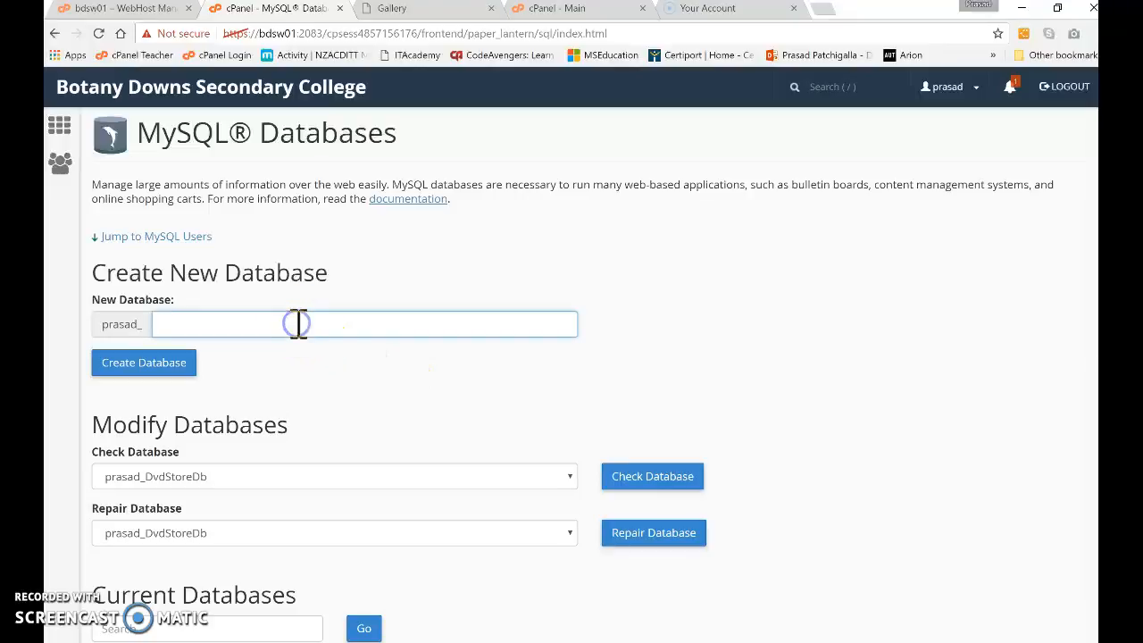
pyautogui.write('ca')
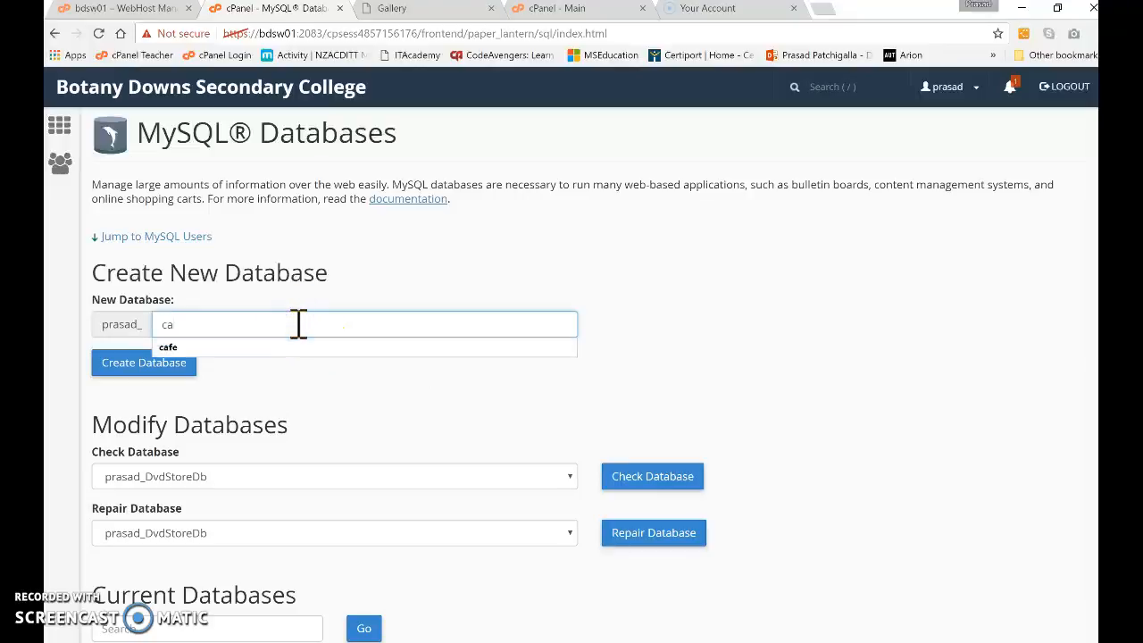
pyautogui.write('feorders')
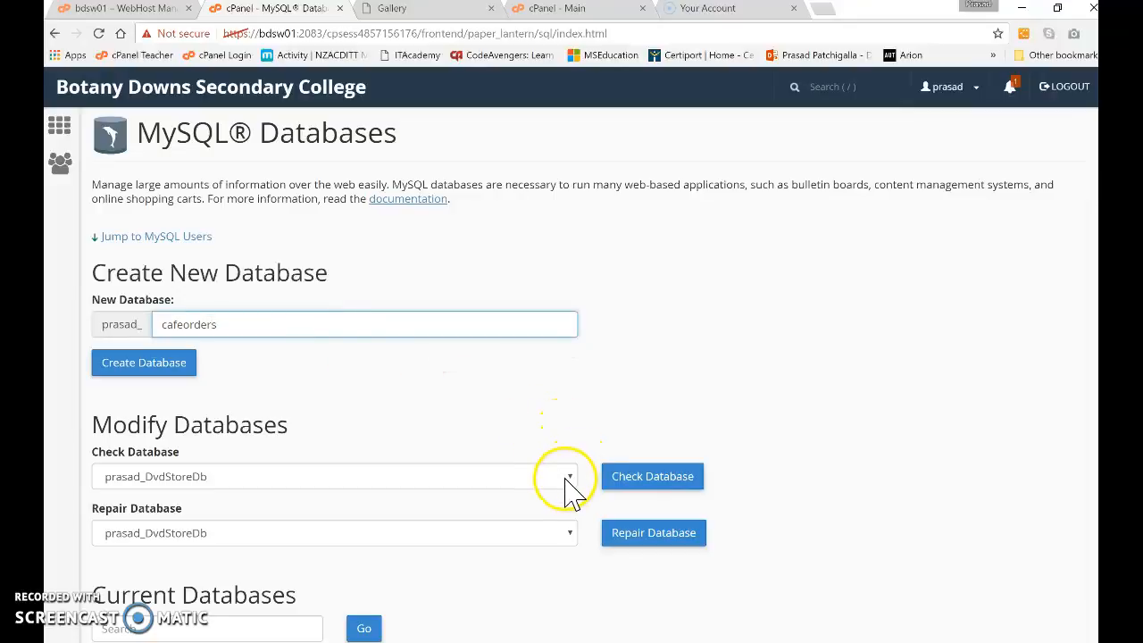
pyautogui.click(119, 364)
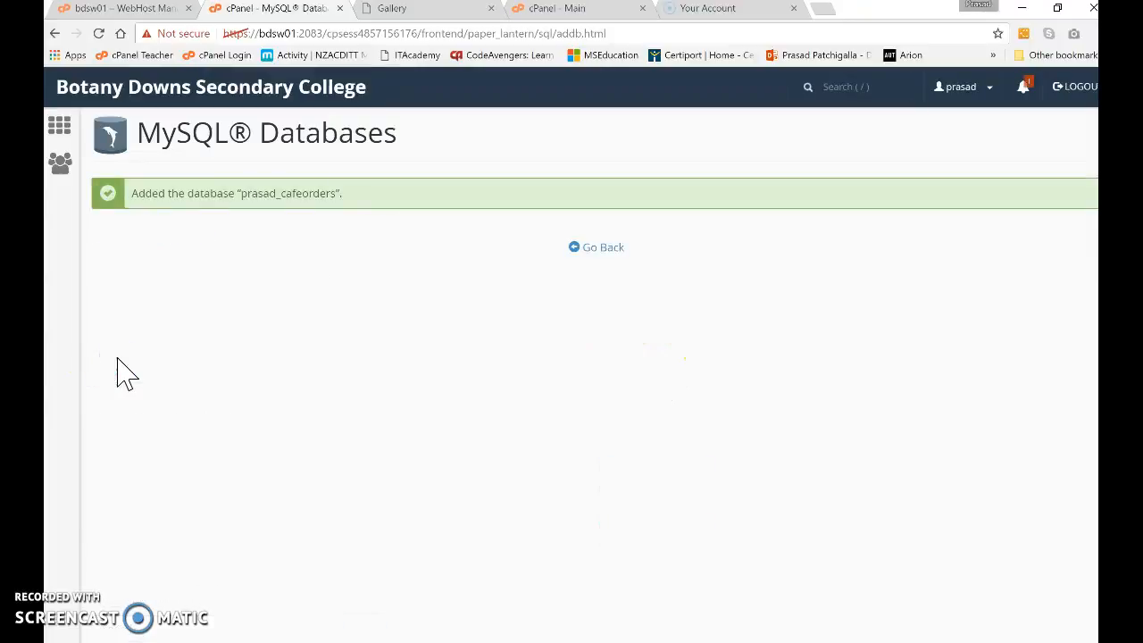
# Step: Open the cafeorders database in phpMyAdmin from the cPanel home page
pyautogui.click(59, 129)
pyautogui.click(340, 411)
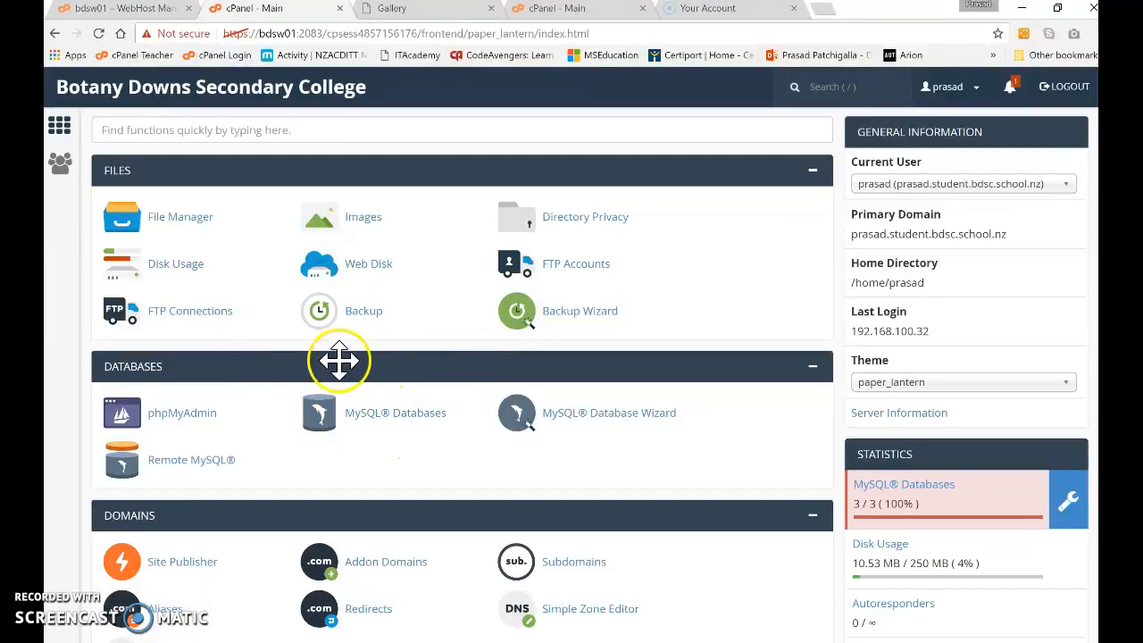
pyautogui.click(181, 414)
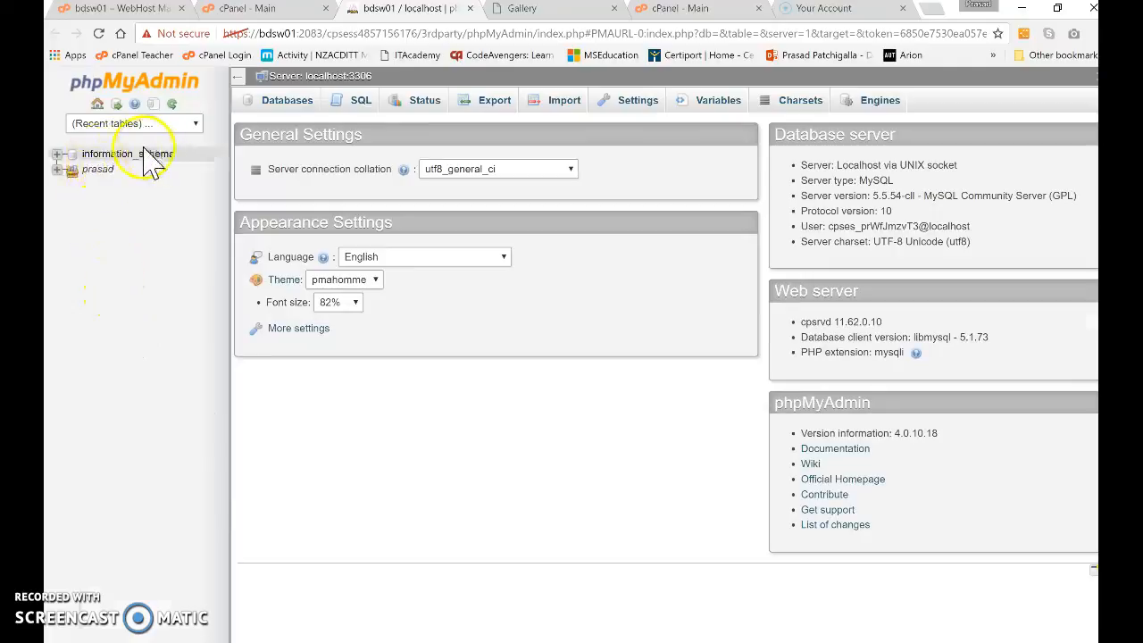
pyautogui.click(57, 169)
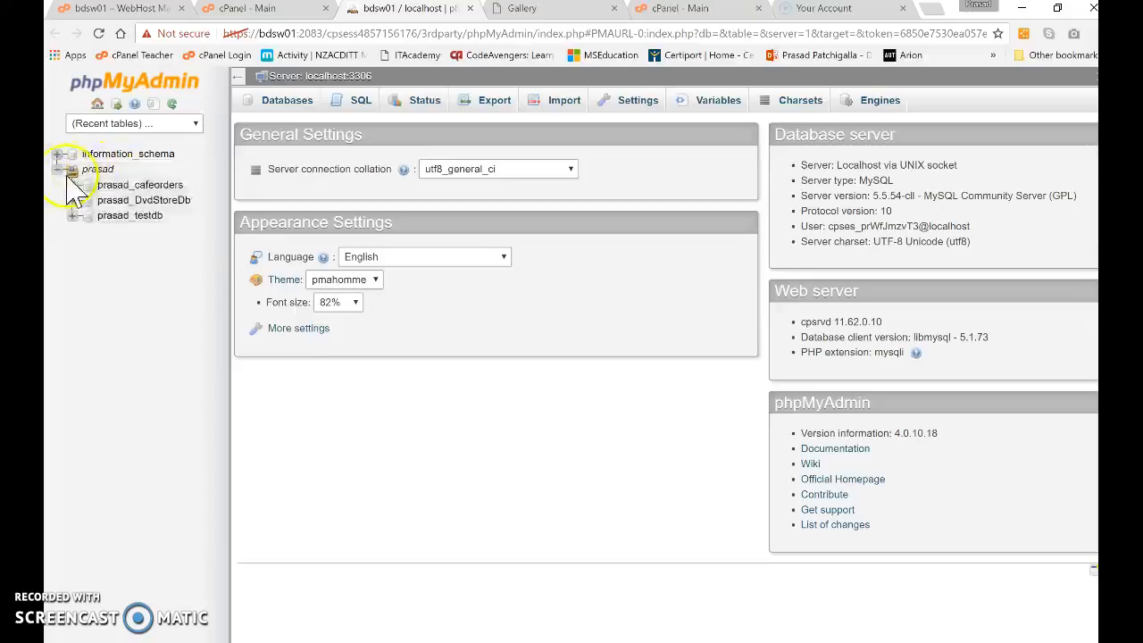
pyautogui.click(134, 186)
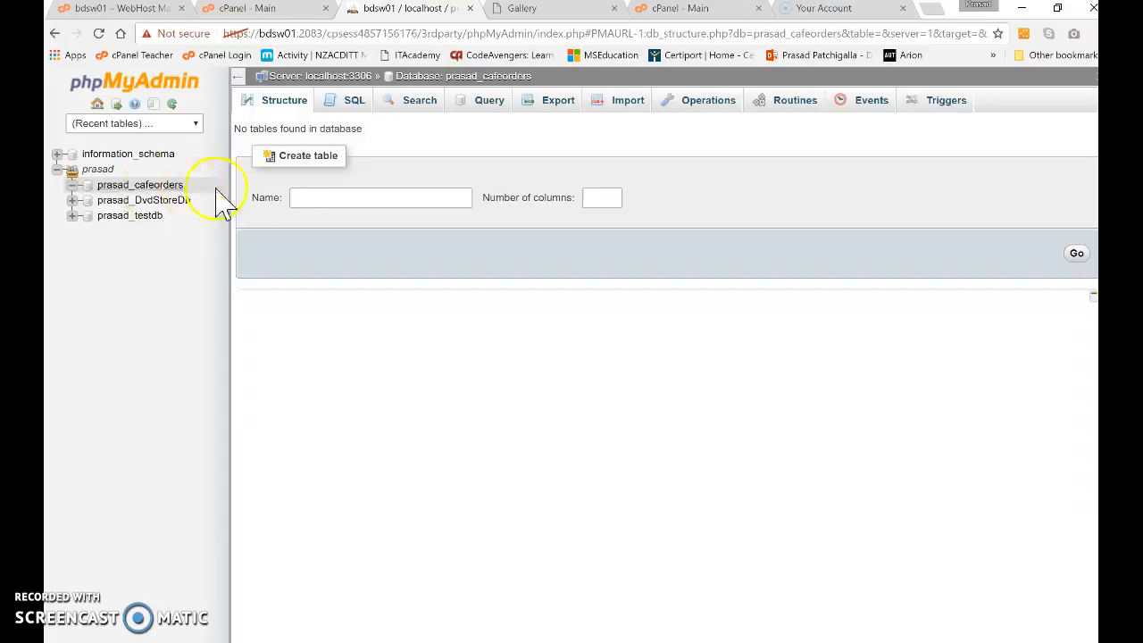
# Step: Start a new table named Customer with 3 columns in the cafeorders database
pyautogui.click(323, 196)
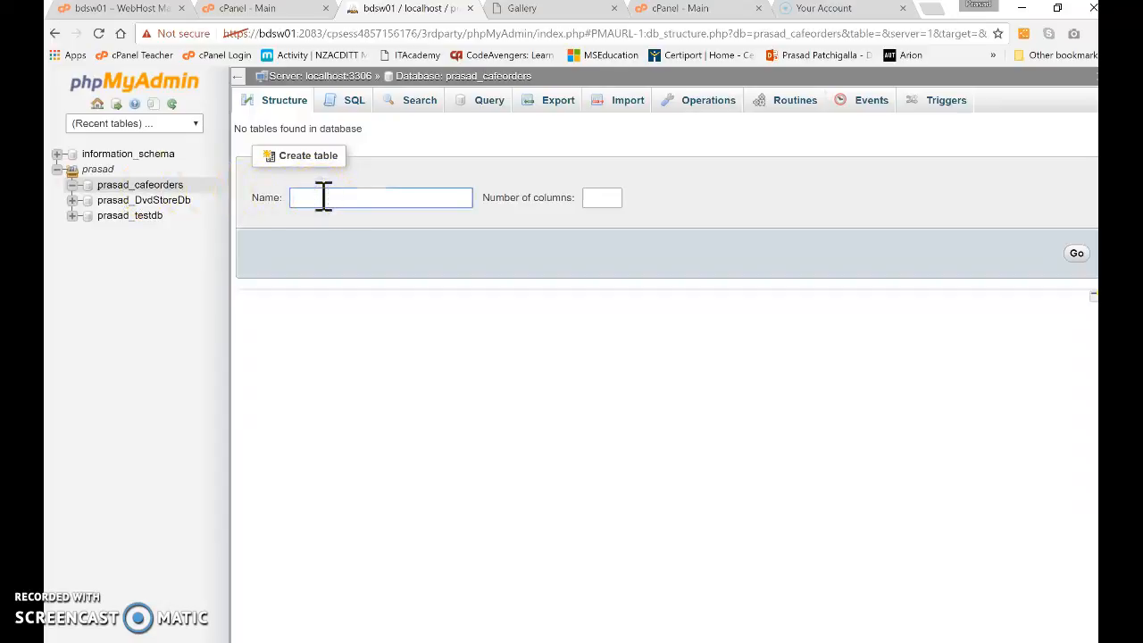
pyautogui.write('C')
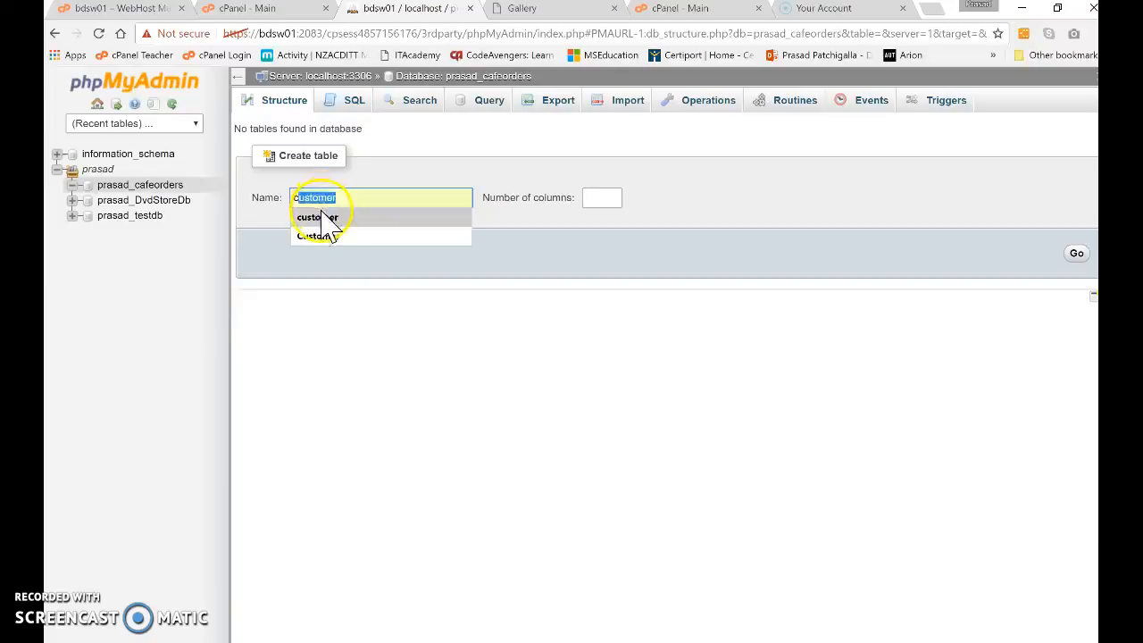
pyautogui.click(322, 236)
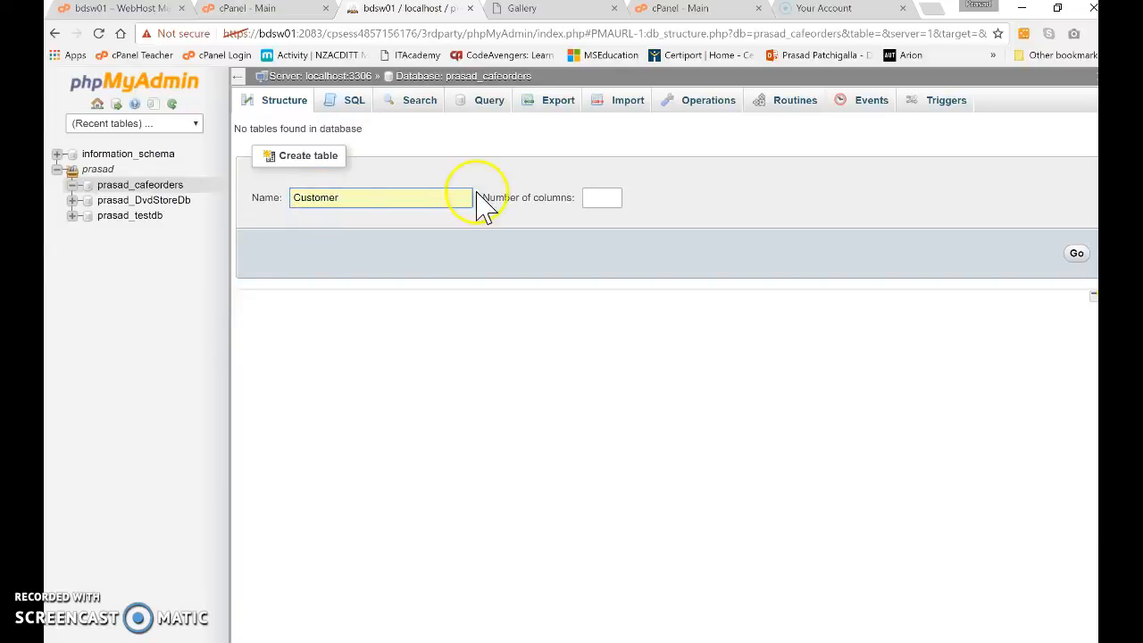
pyautogui.click(606, 197)
pyautogui.hotkey('alt', 'Tab')
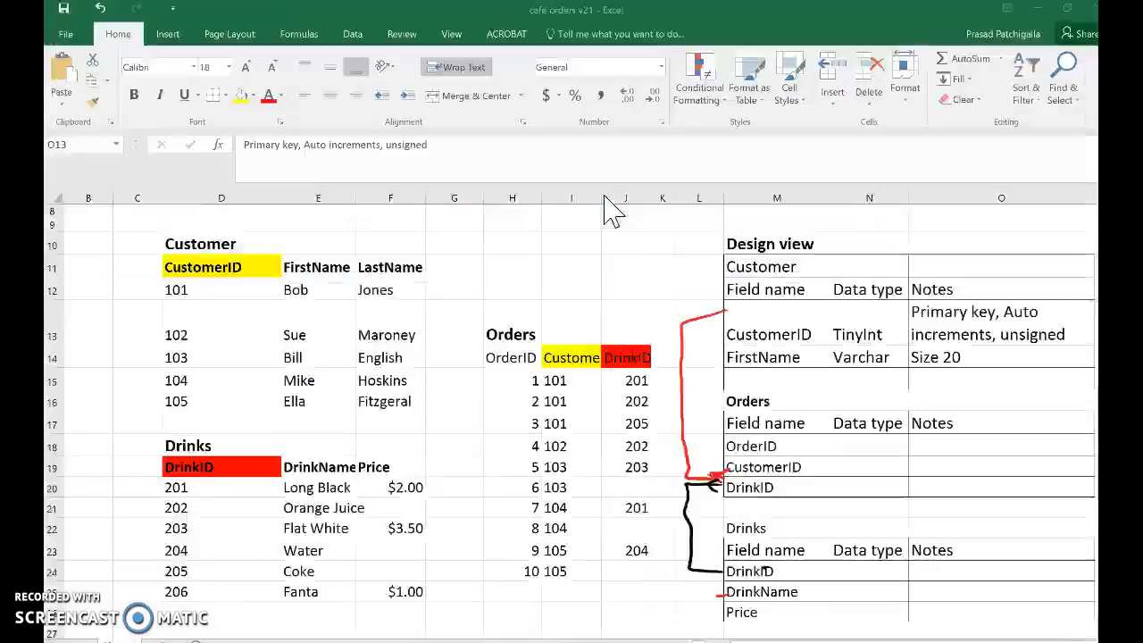
pyautogui.hotkey('alt', 'Tab')
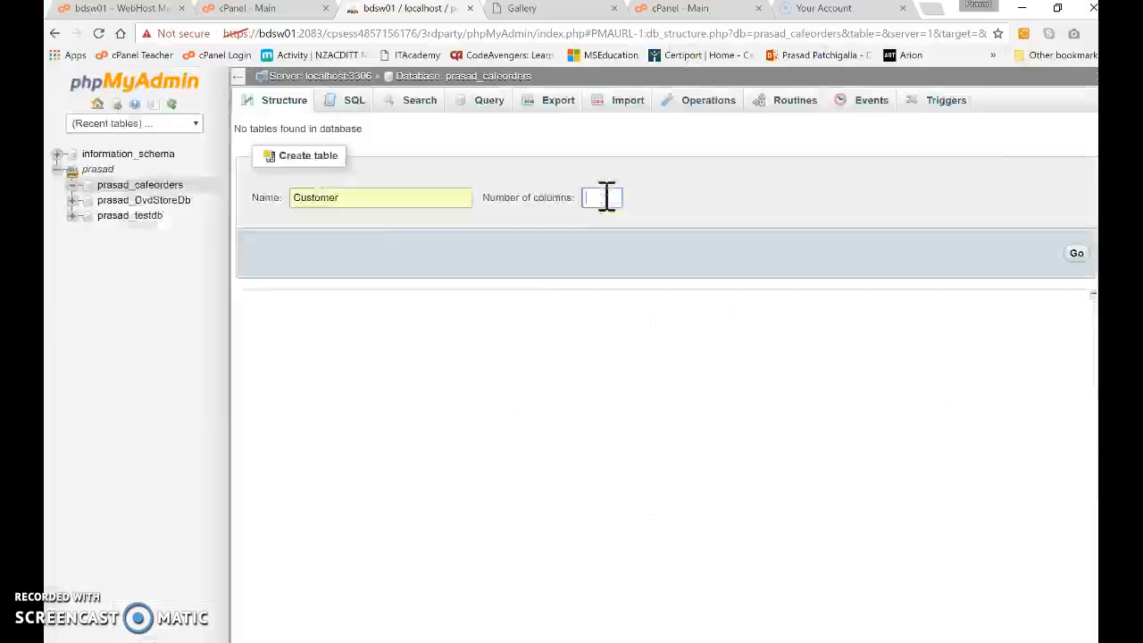
pyautogui.write('3')
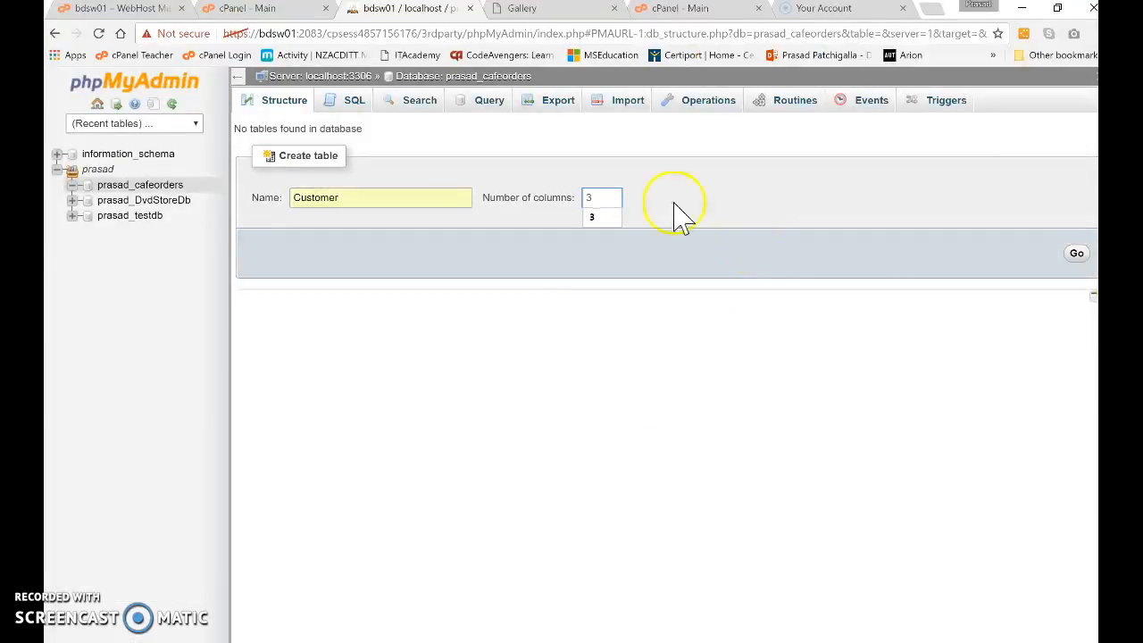
pyautogui.click(592, 220)
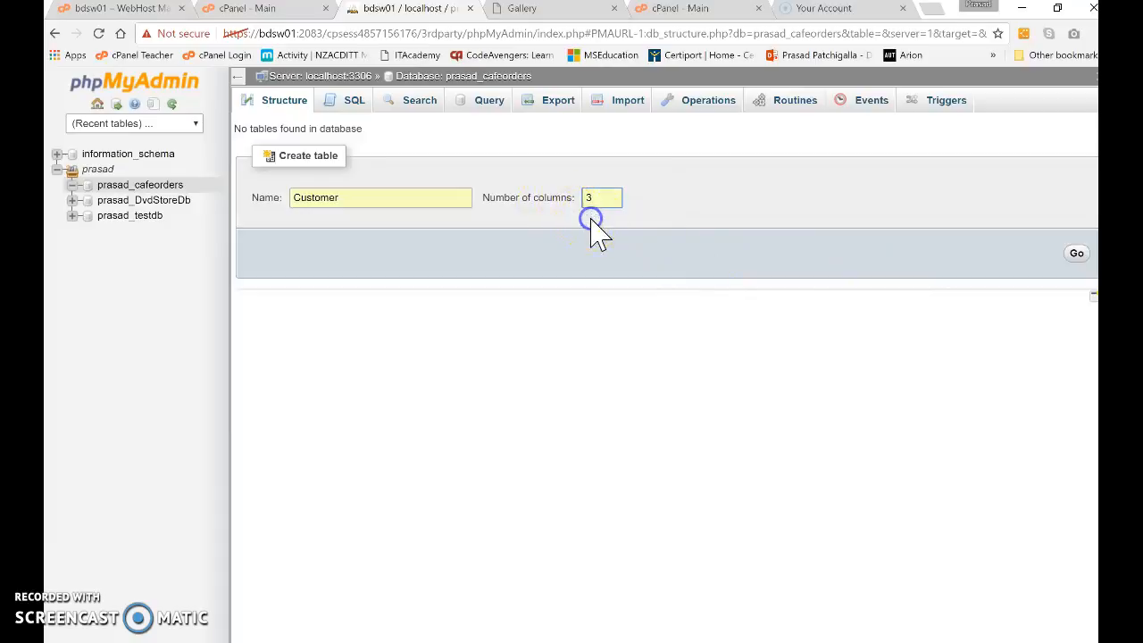
pyautogui.click(1076, 257)
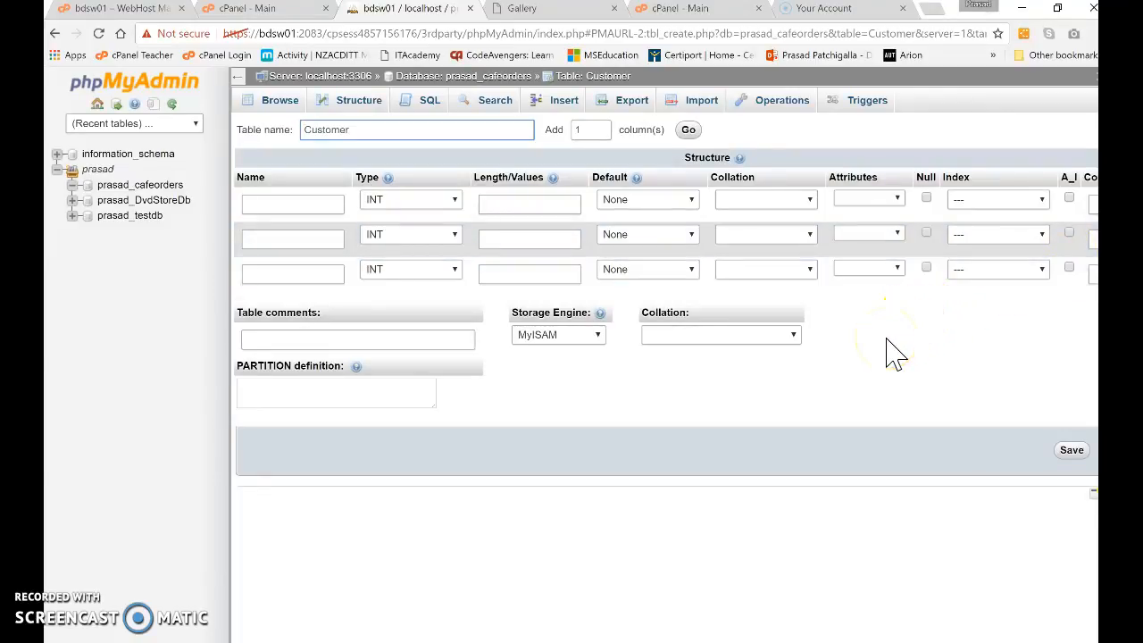
# Step: Define the Customer table's first column as CustomerID with type TINYINT and length 3, following the workbook design
pyautogui.hotkey('alt', 'Tab')
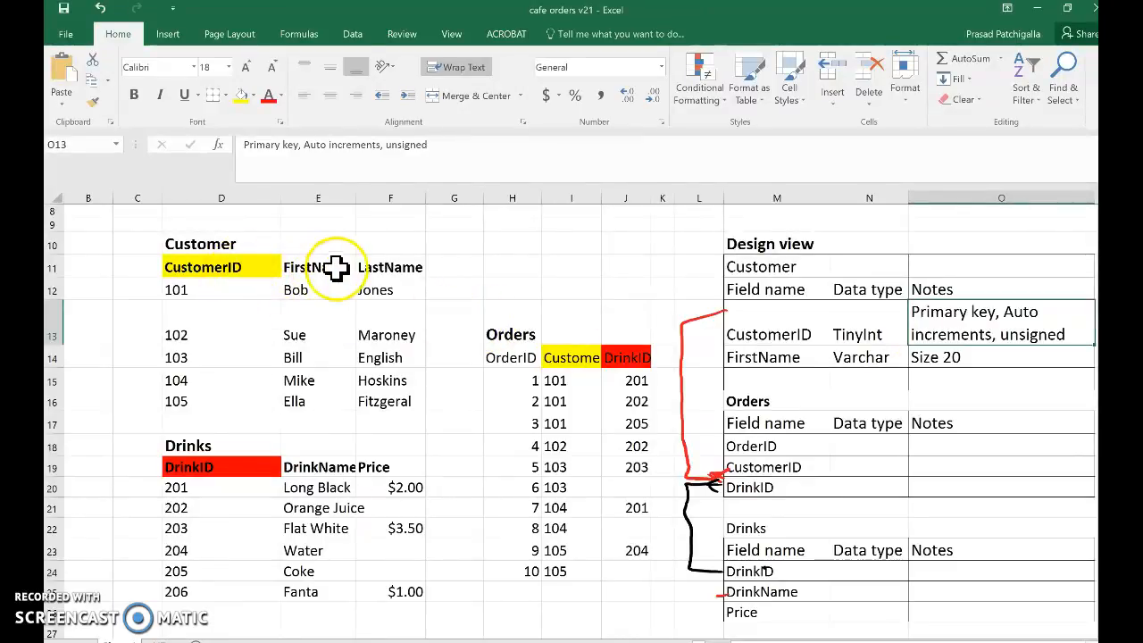
pyautogui.hotkey('alt', 'Tab')
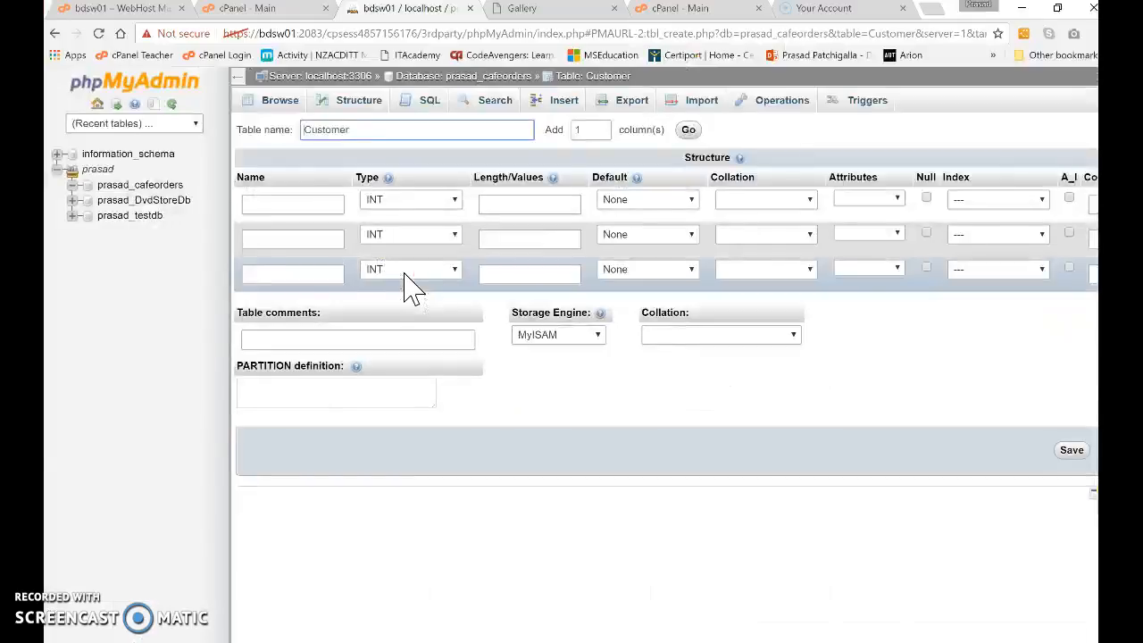
pyautogui.click(287, 211)
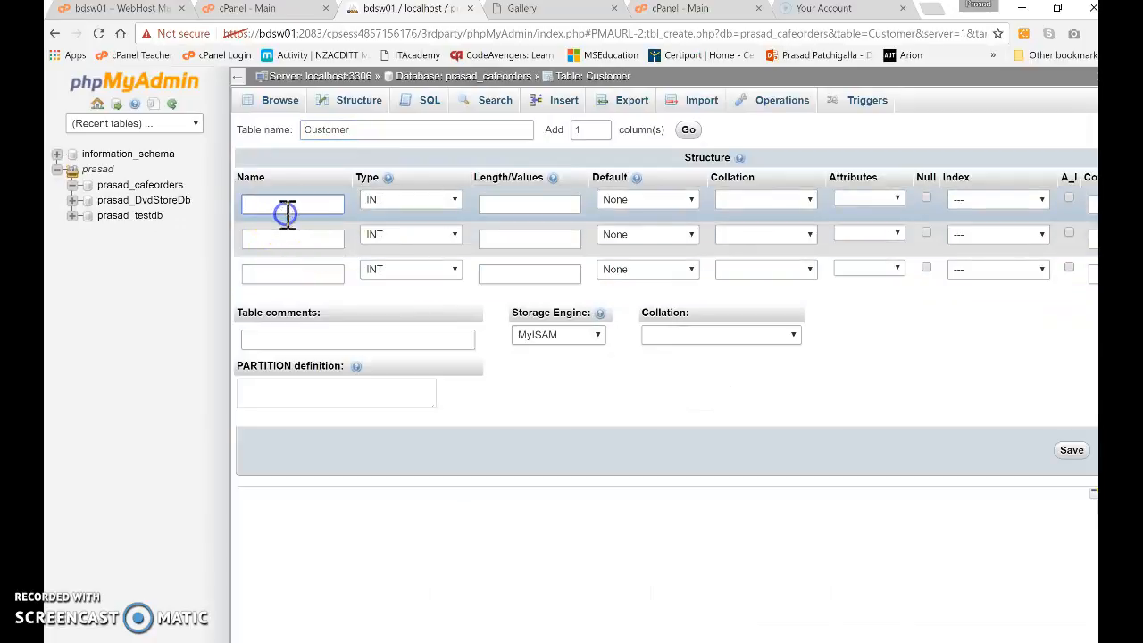
pyautogui.write('C')
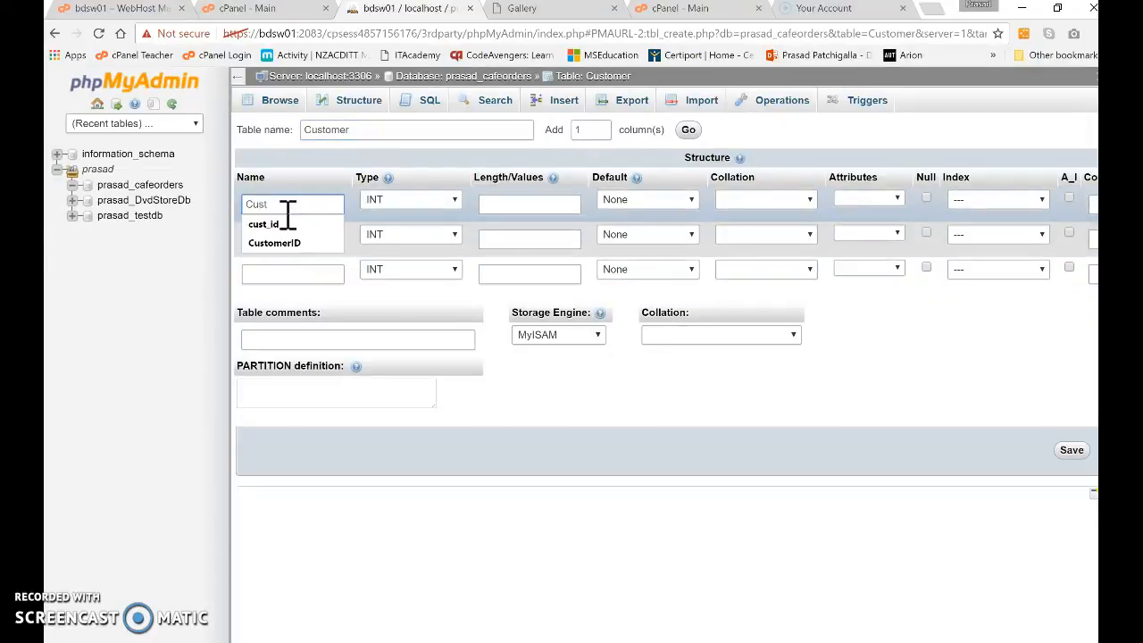
pyautogui.write('ust')
pyautogui.click(277, 243)
pyautogui.click(282, 241)
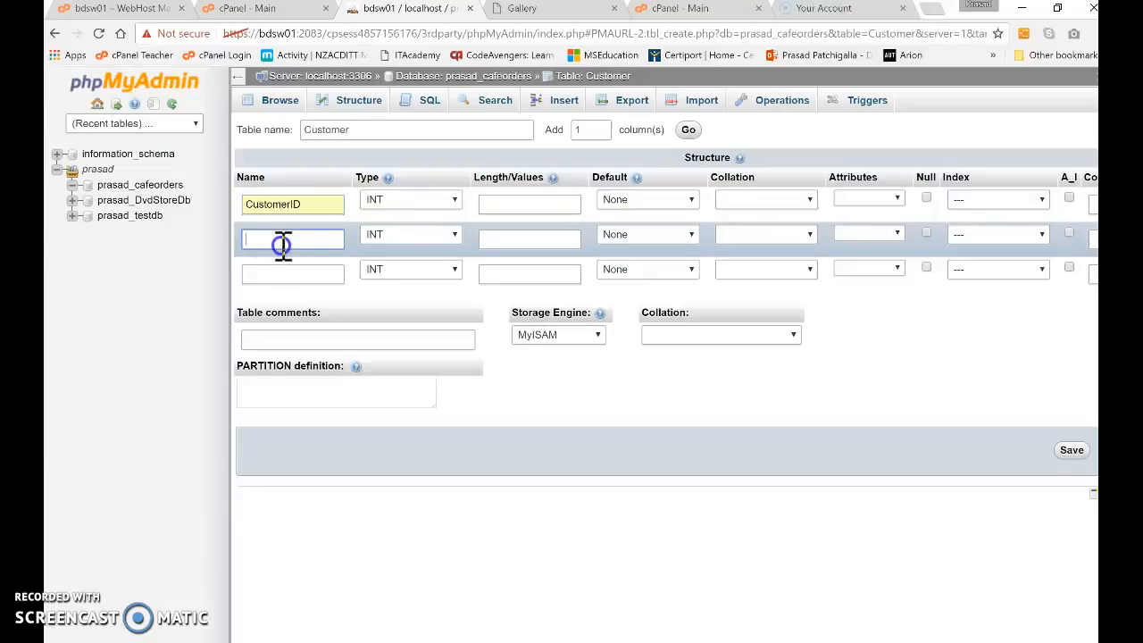
pyautogui.click(456, 202)
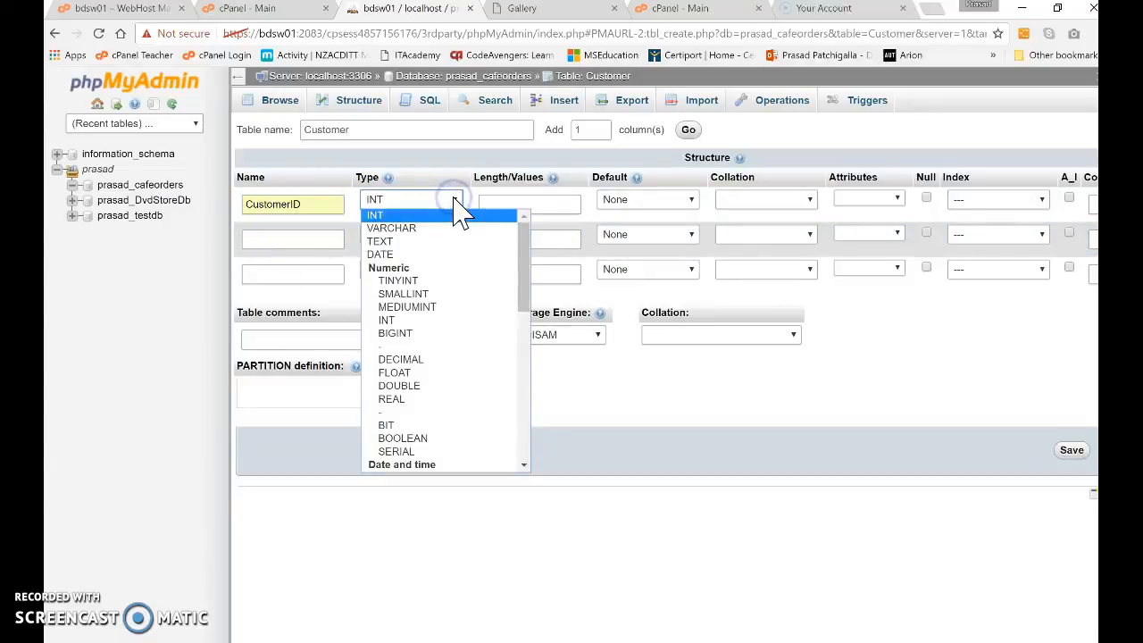
pyautogui.click(423, 282)
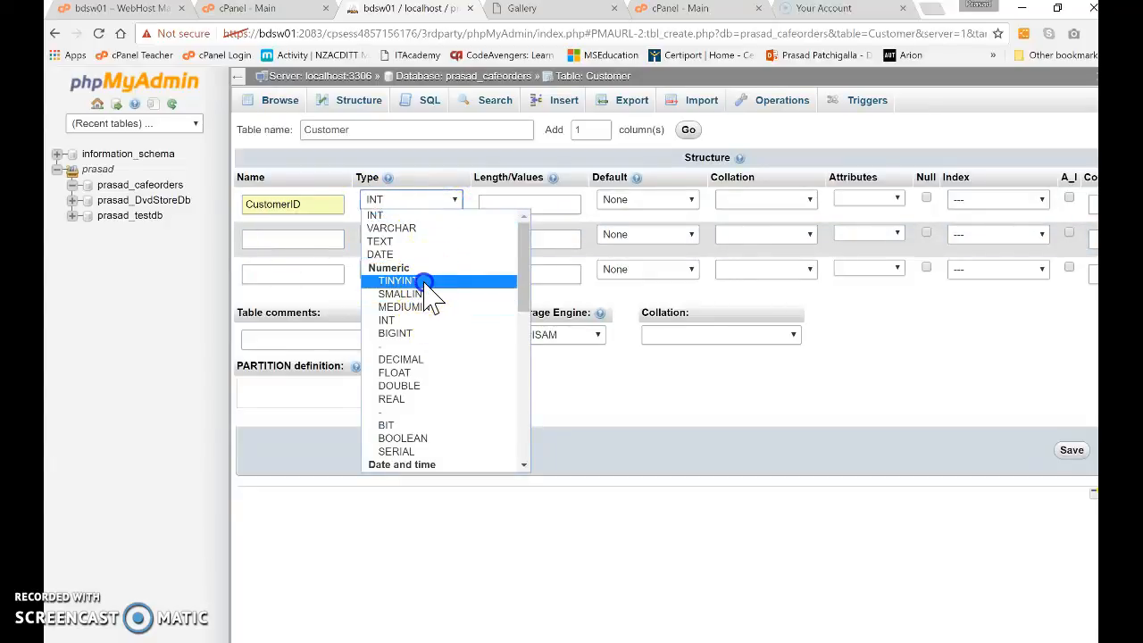
pyautogui.click(531, 206)
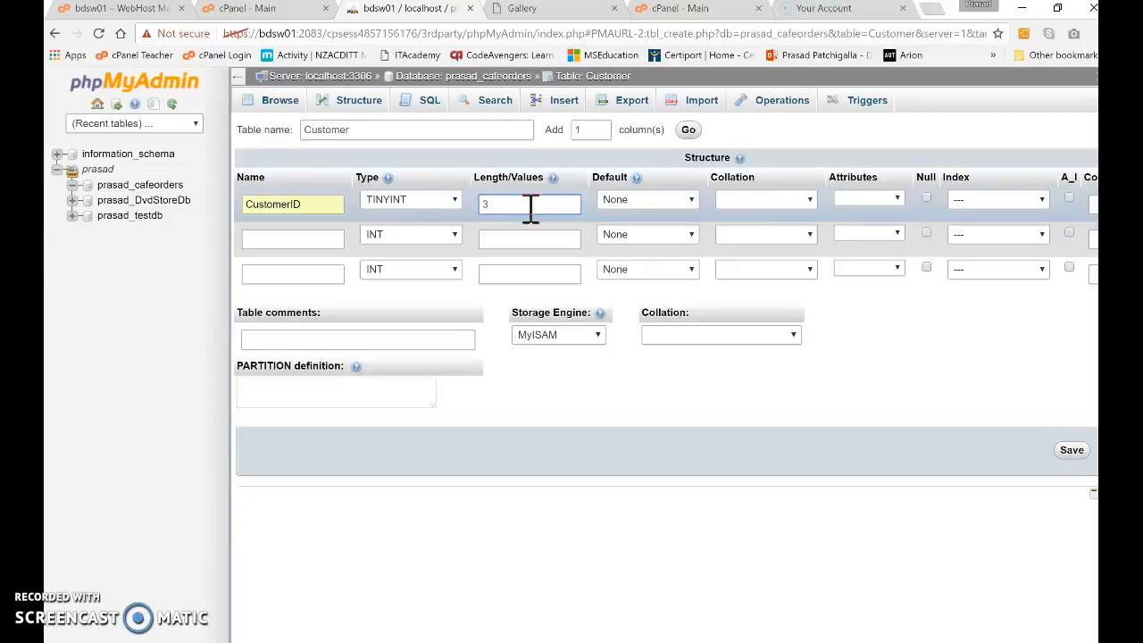
# Step: Make the CustomerID column UNSIGNED, set its index to PRIMARY and enable auto-increment
pyautogui.click(901, 202)
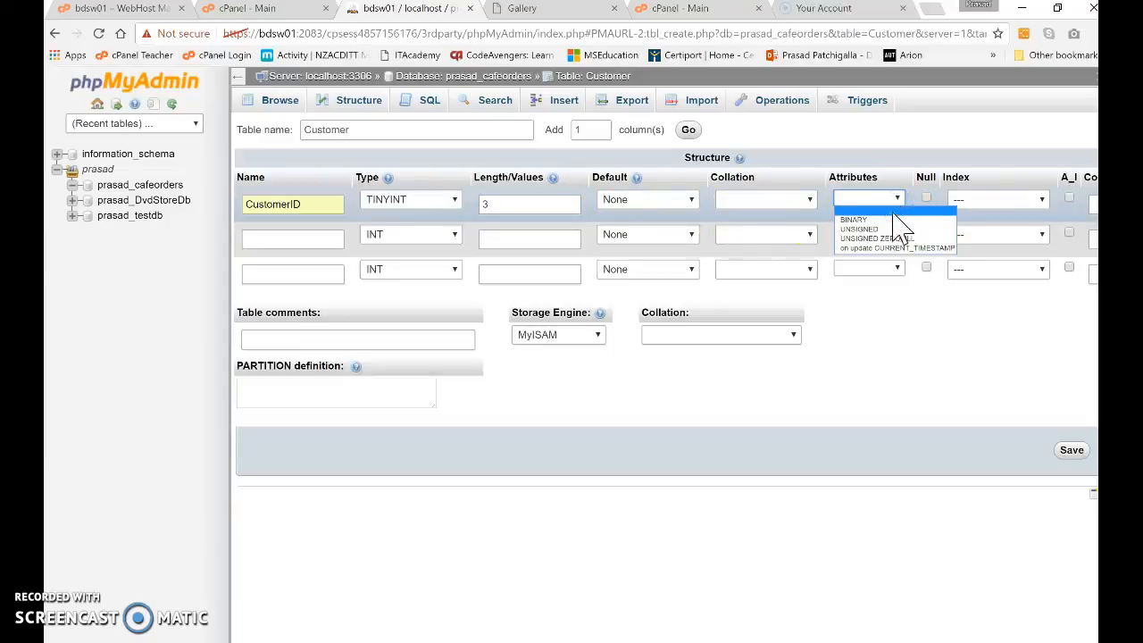
pyautogui.click(881, 229)
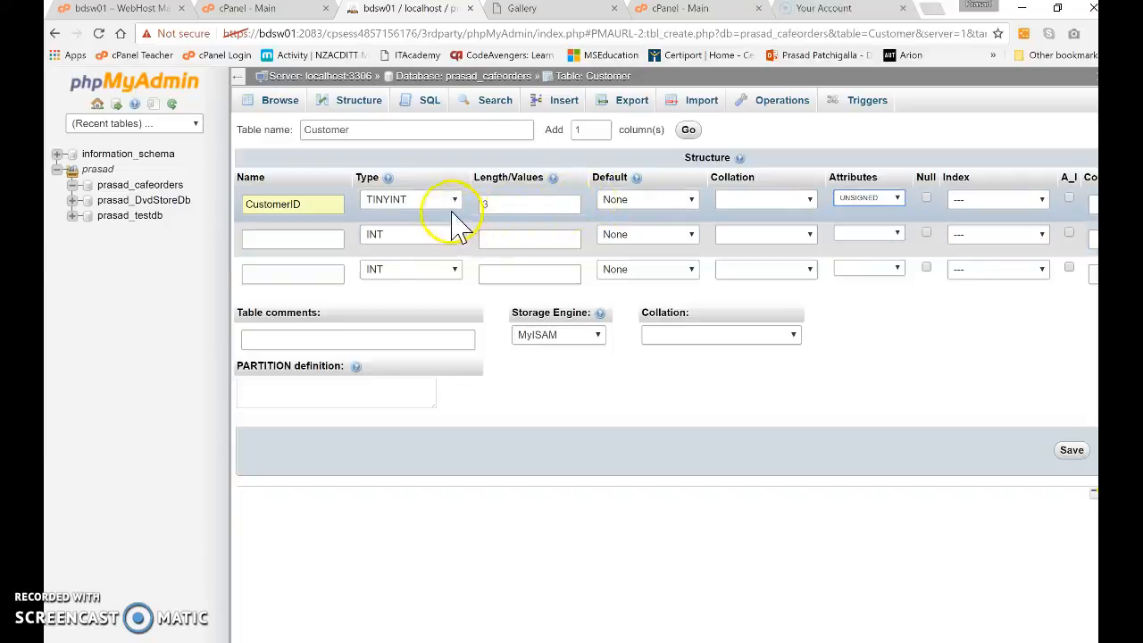
pyautogui.click(1041, 201)
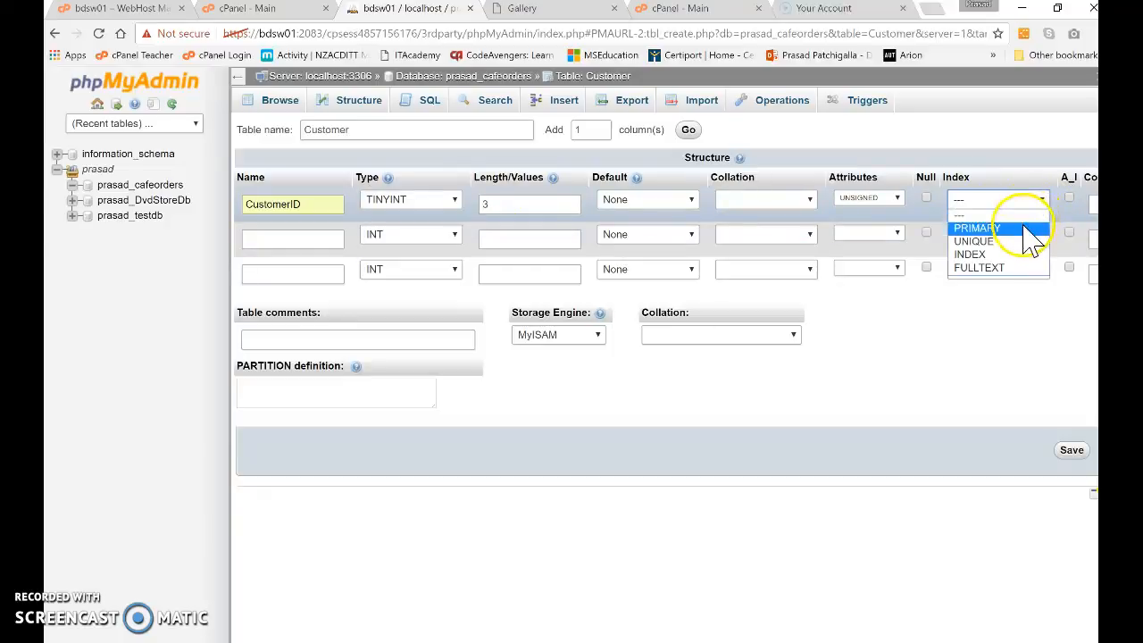
pyautogui.click(1027, 227)
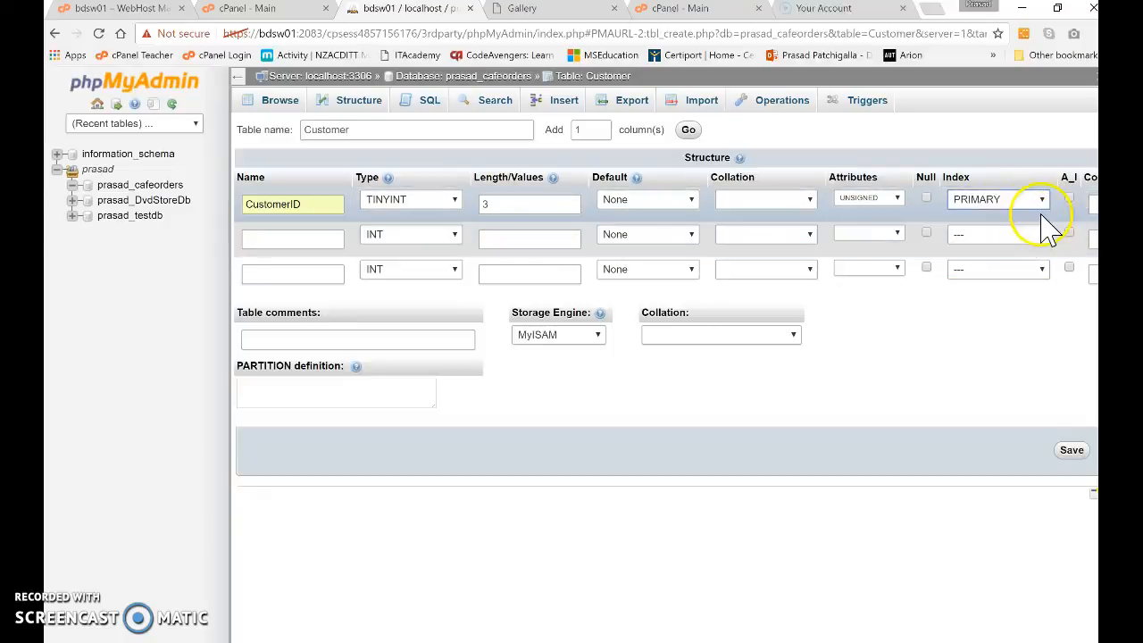
pyautogui.click(1070, 197)
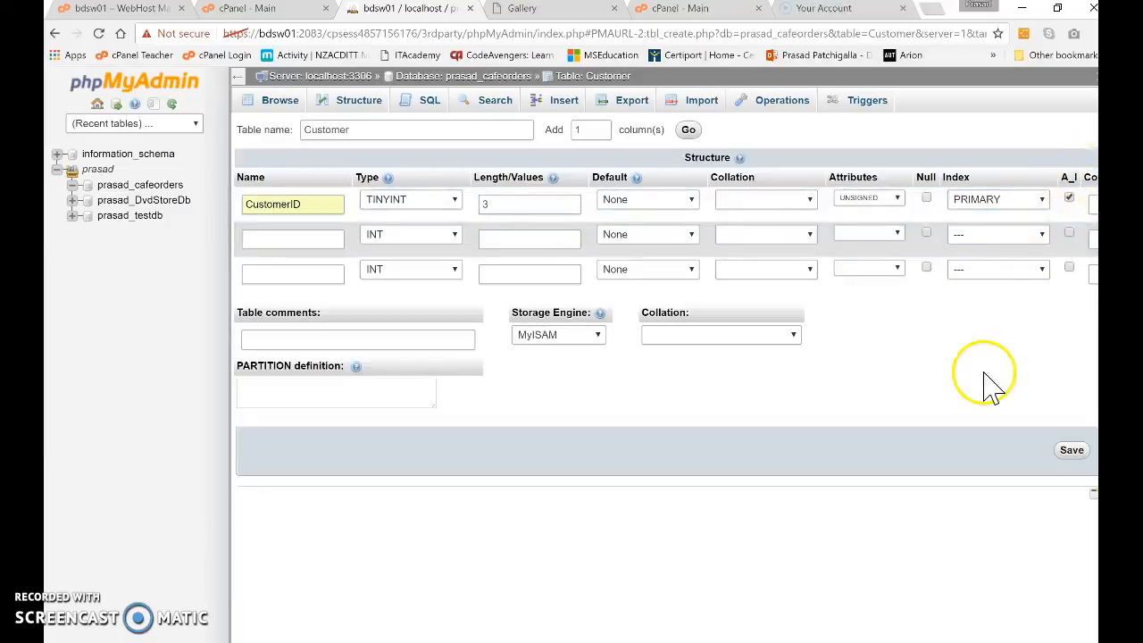
pyautogui.moveTo(842, 638)
pyautogui.mouseDown()
pyautogui.moveTo(920, 639)
pyautogui.moveTo(835, 639)
pyautogui.mouseUp()
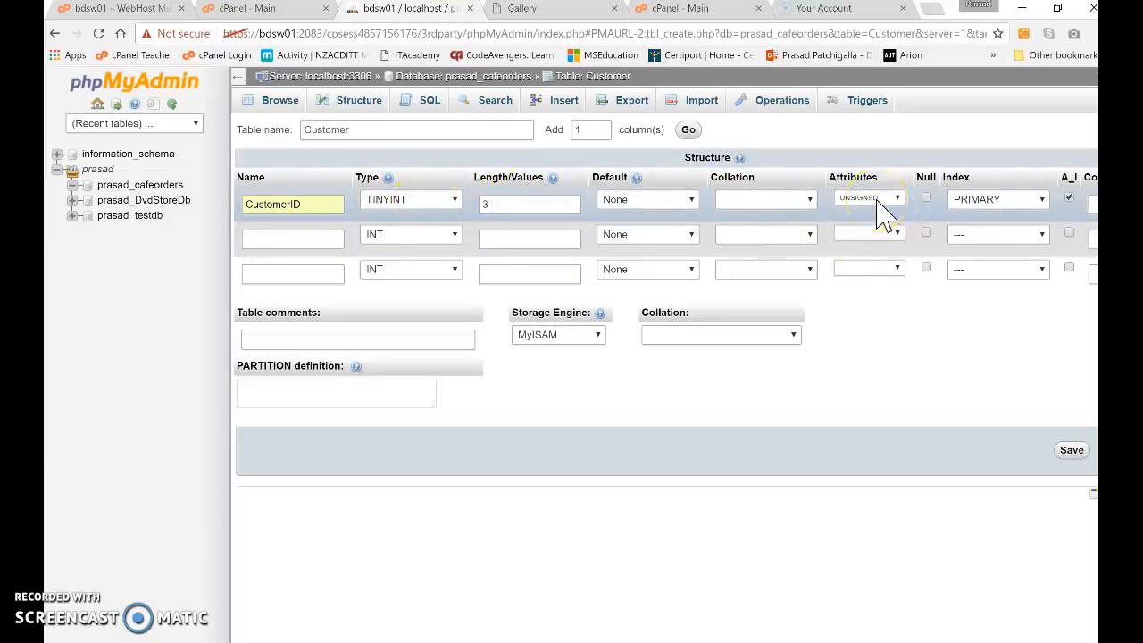
pyautogui.click(1013, 216)
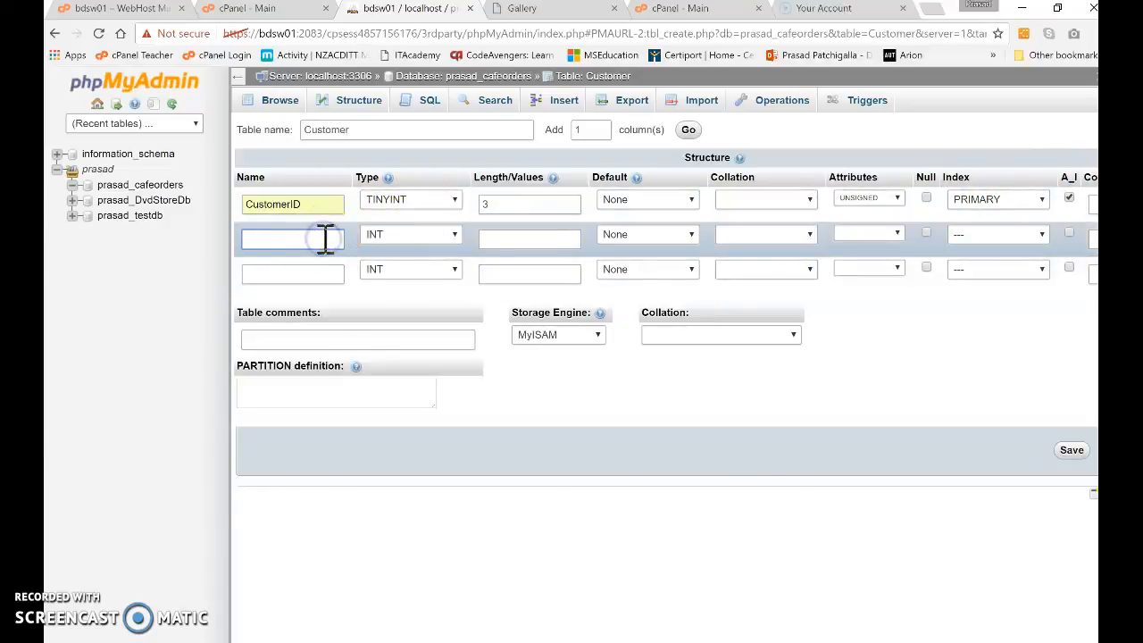
# Step: Define the Customer table's second column as FirstName with type VARCHAR and length 20, following the workbook design
pyautogui.hotkey('alt', 'Tab')
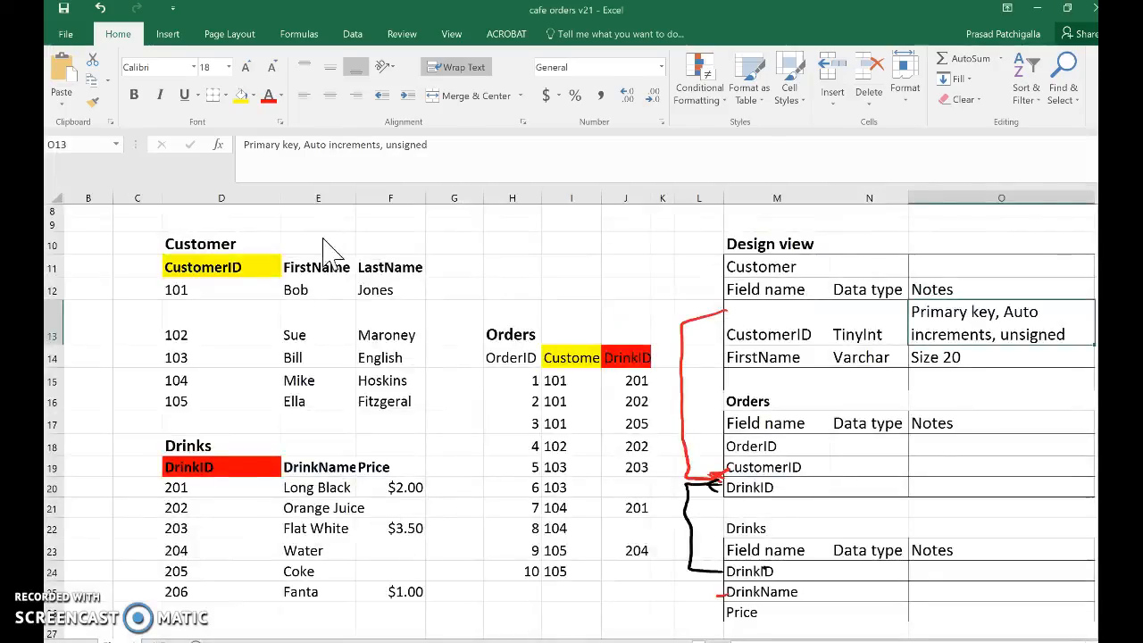
pyautogui.hotkey('alt', 'Tab')
pyautogui.write('Fir')
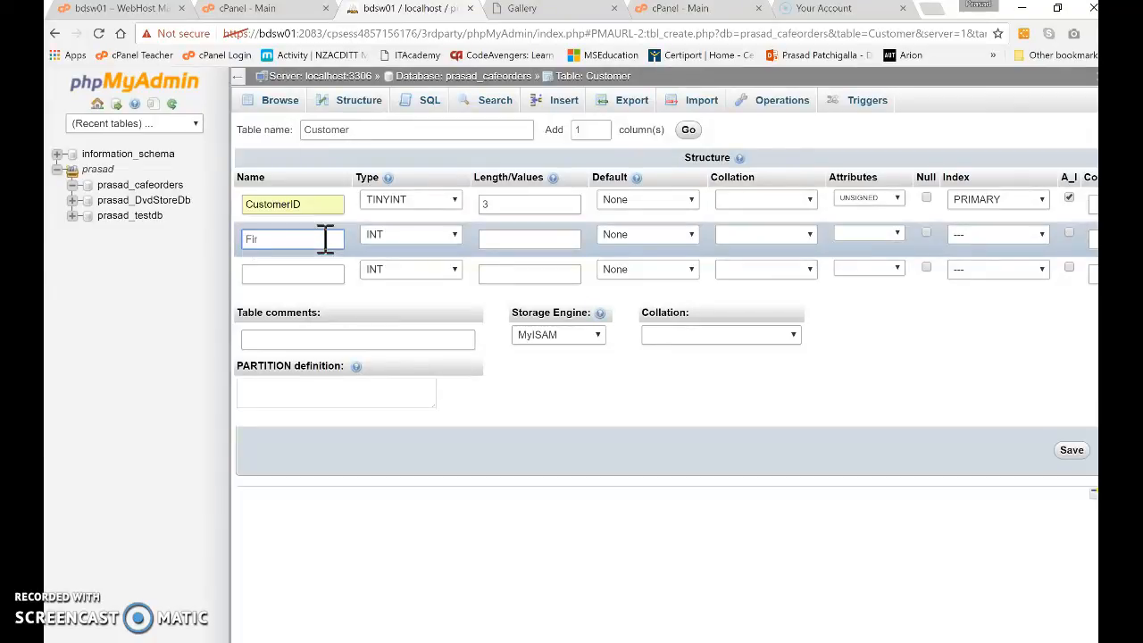
pyautogui.press('BackSpace')
pyautogui.press('BackSpace')
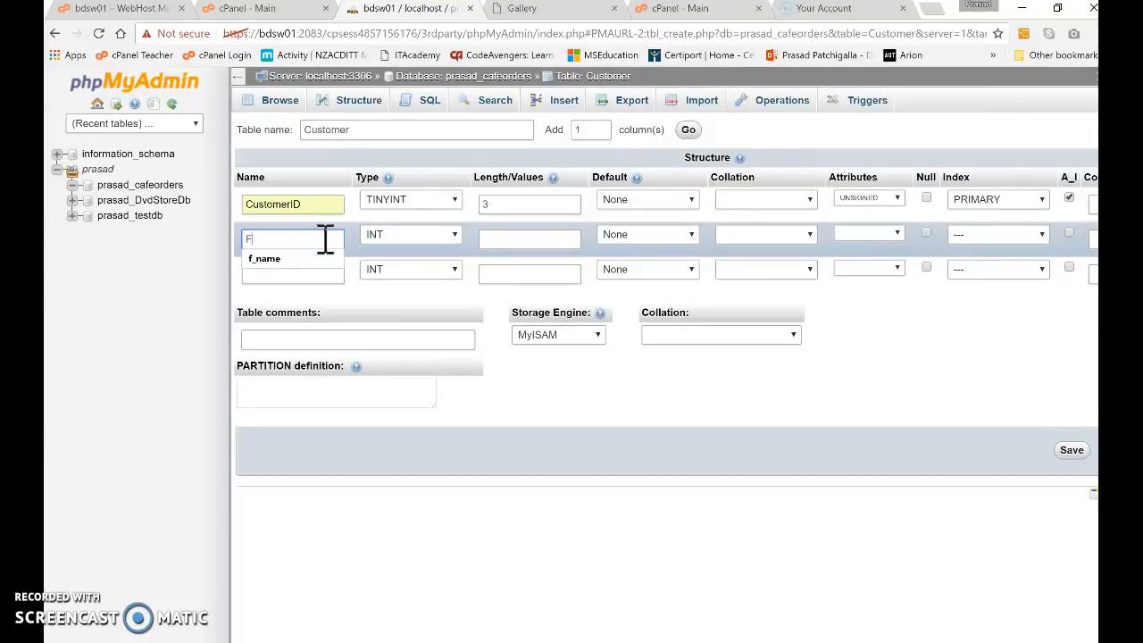
pyautogui.write('irstName')
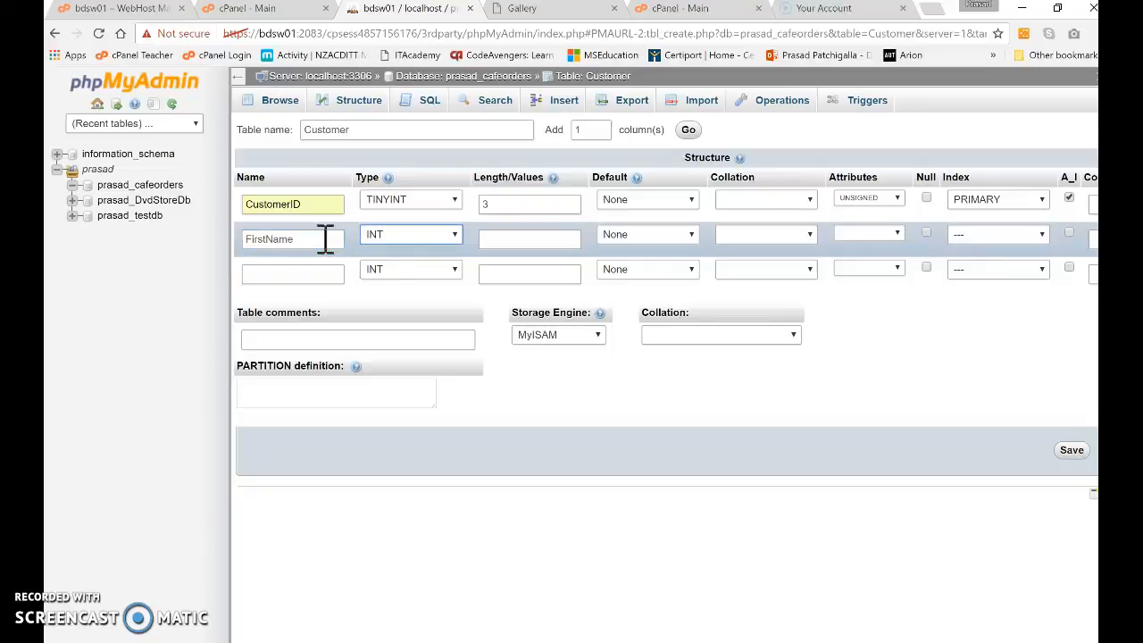
pyautogui.click(415, 234)
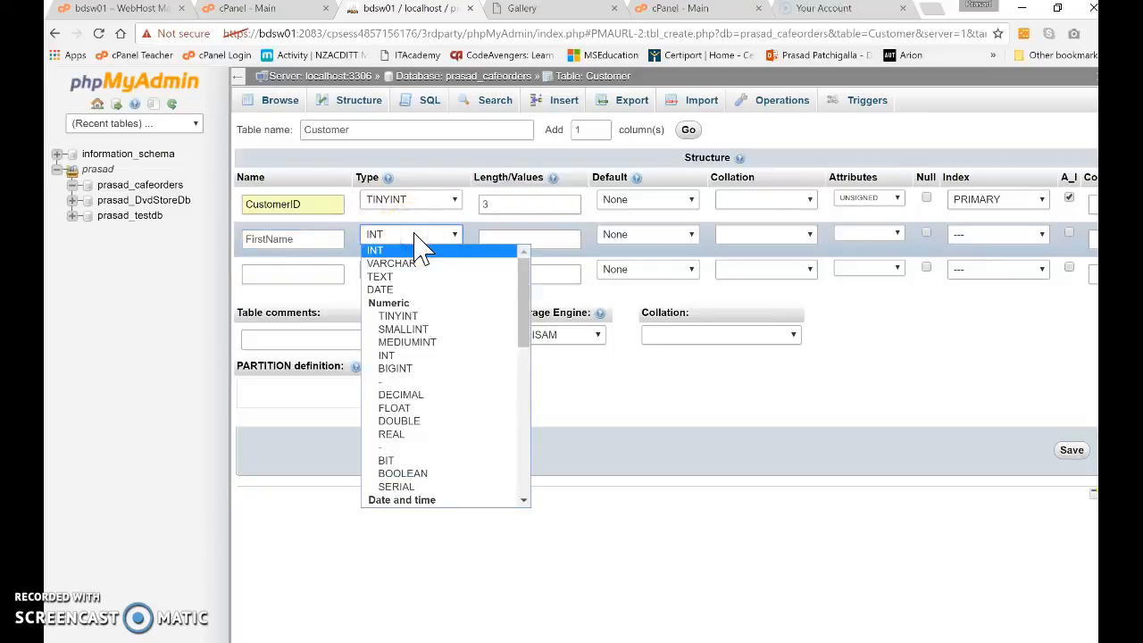
pyautogui.click(400, 263)
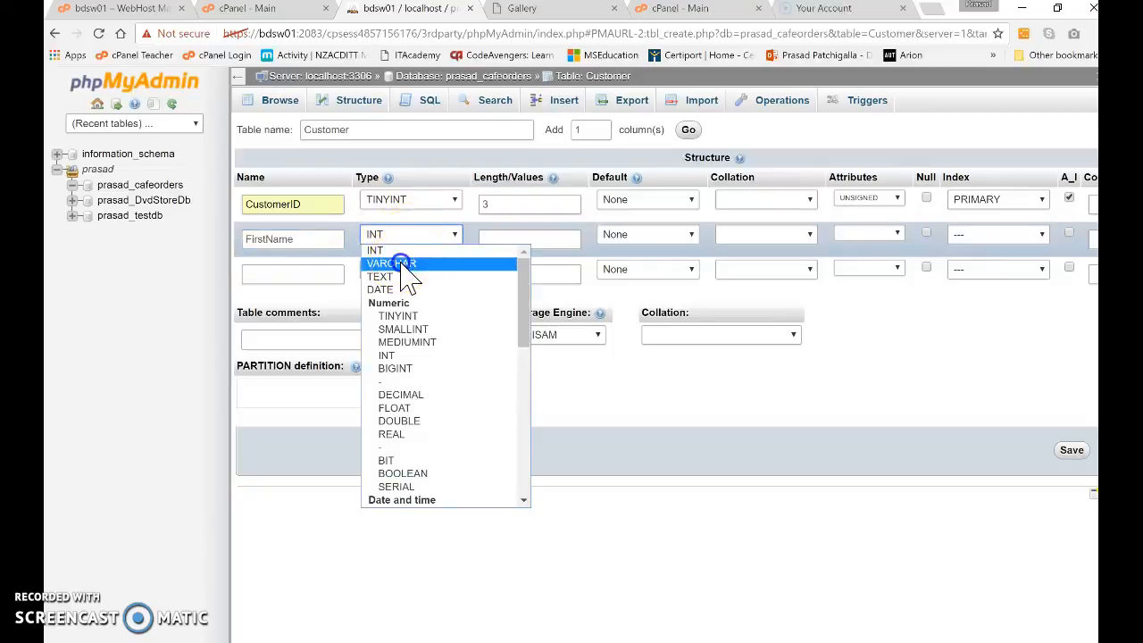
pyautogui.click(494, 240)
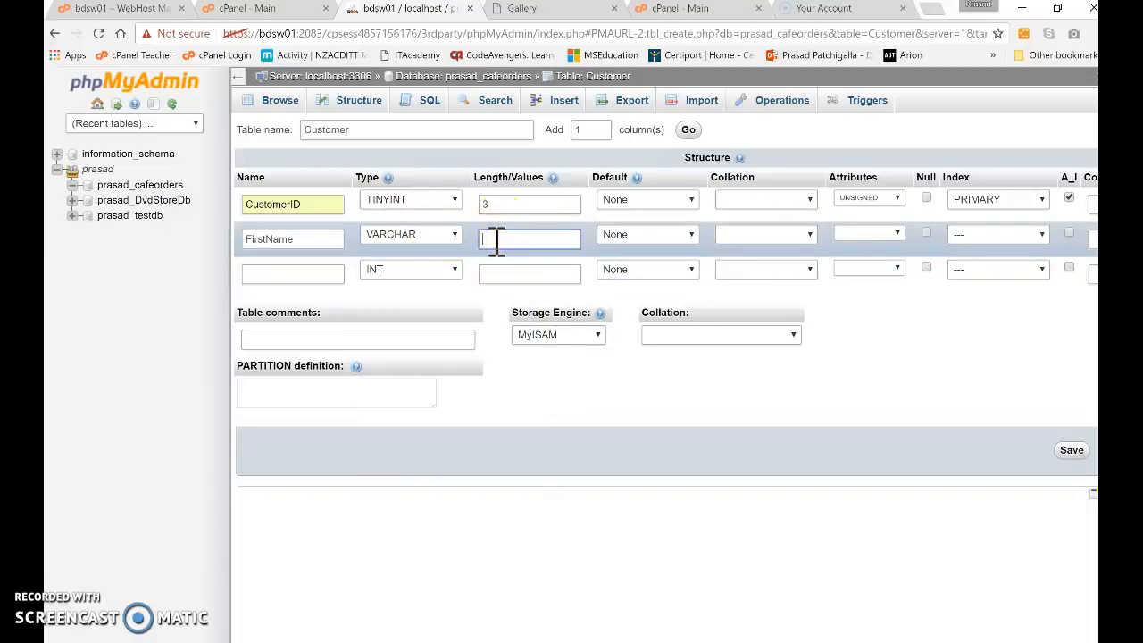
pyautogui.write('20')
pyautogui.click(500, 259)
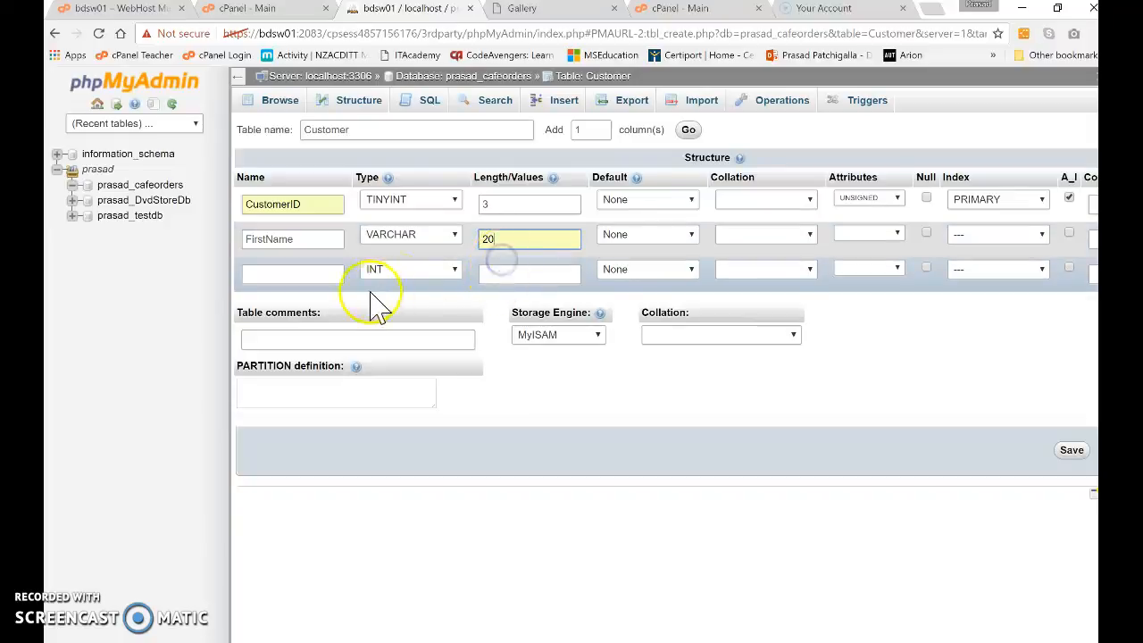
# Step: Define the third column as LastName with type VARCHAR and length 20, and save the Customer table
pyautogui.click(323, 277)
pyautogui.write('LastName')
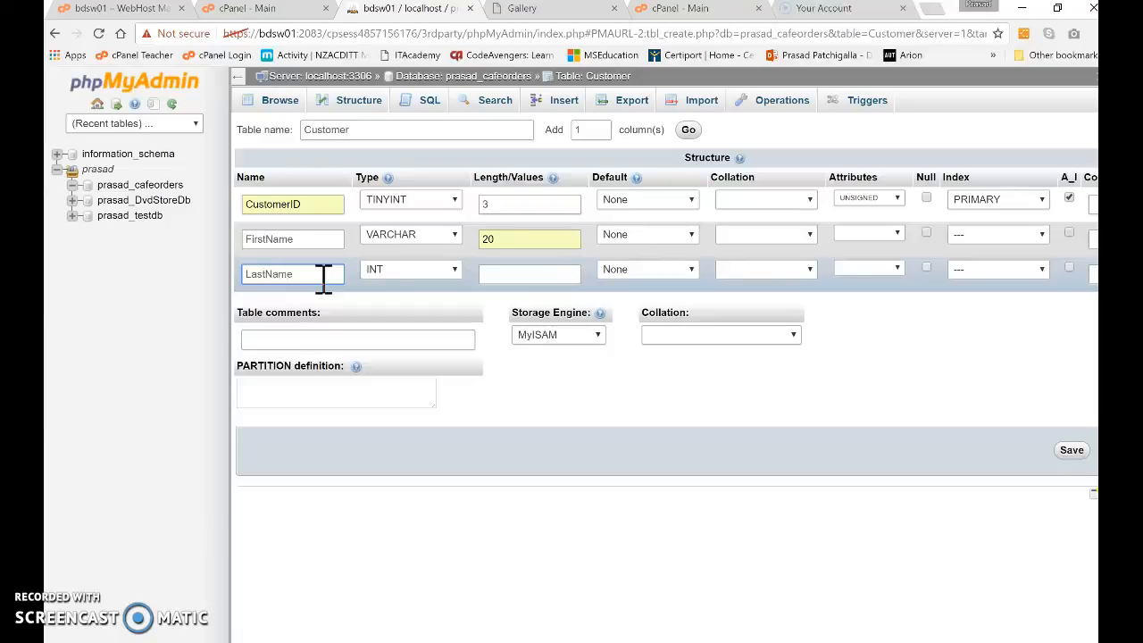
pyautogui.click(401, 272)
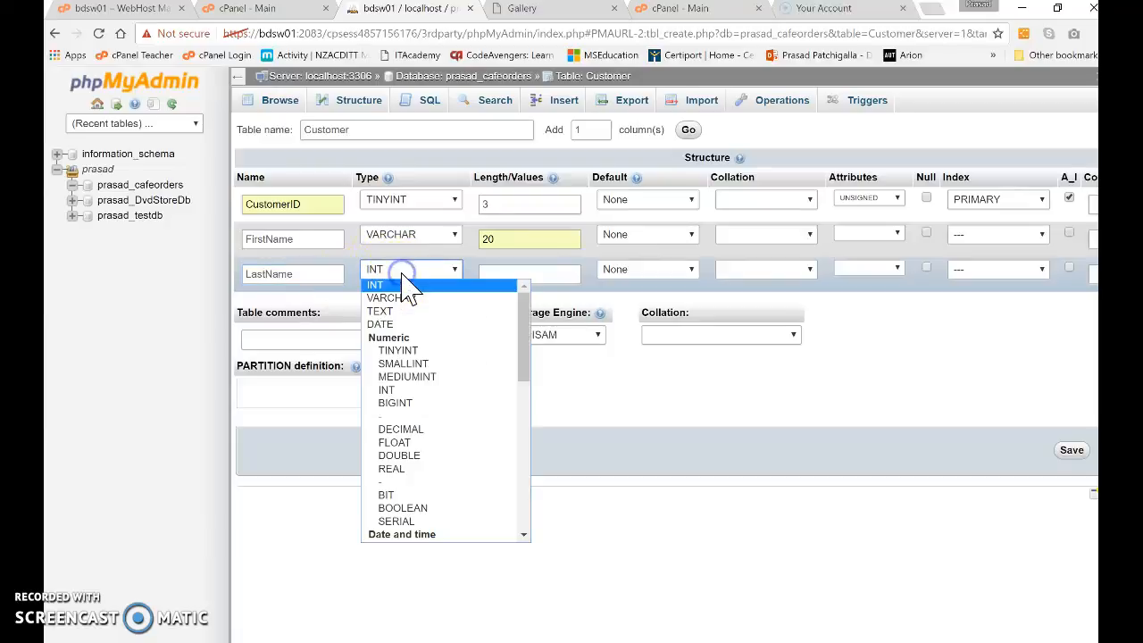
pyautogui.click(400, 298)
pyautogui.click(492, 277)
pyautogui.write('20')
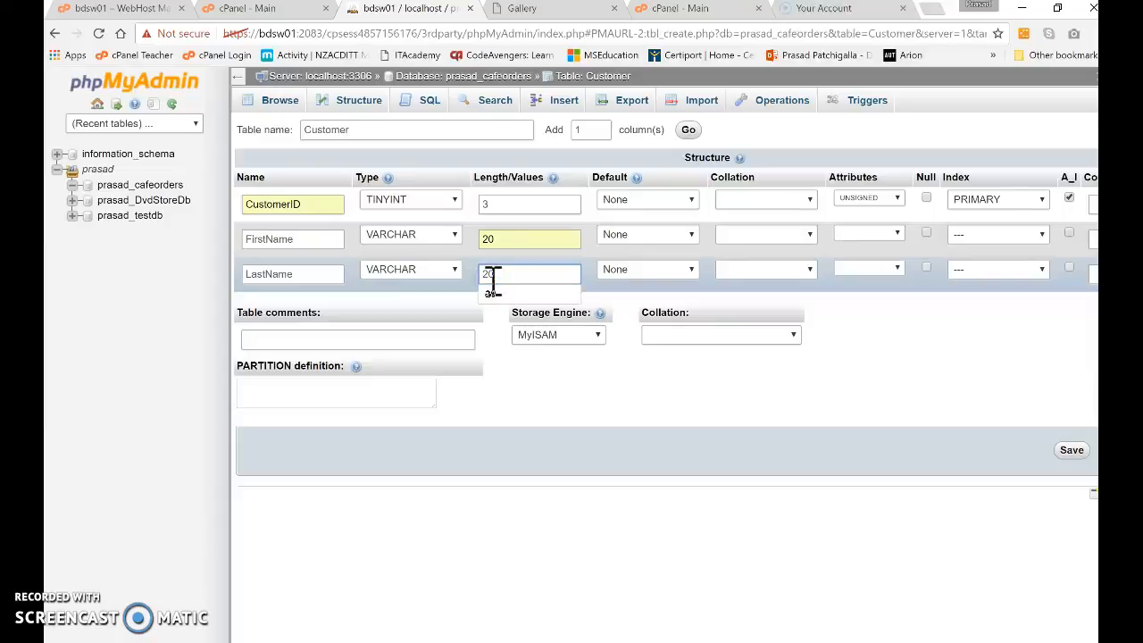
pyautogui.click(509, 305)
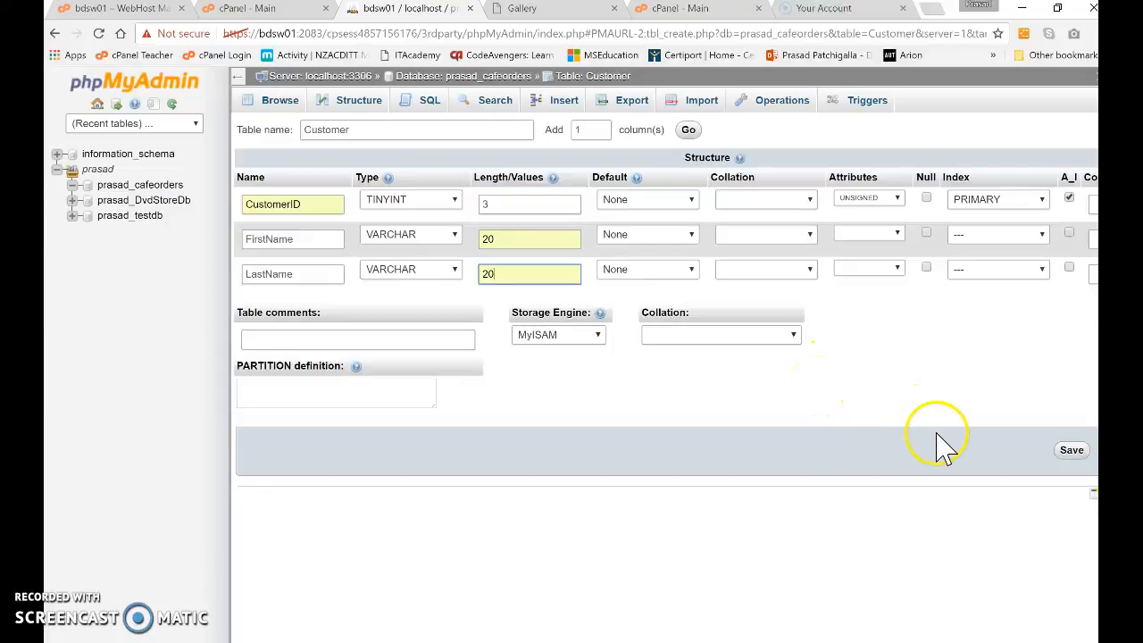
pyautogui.click(1071, 451)
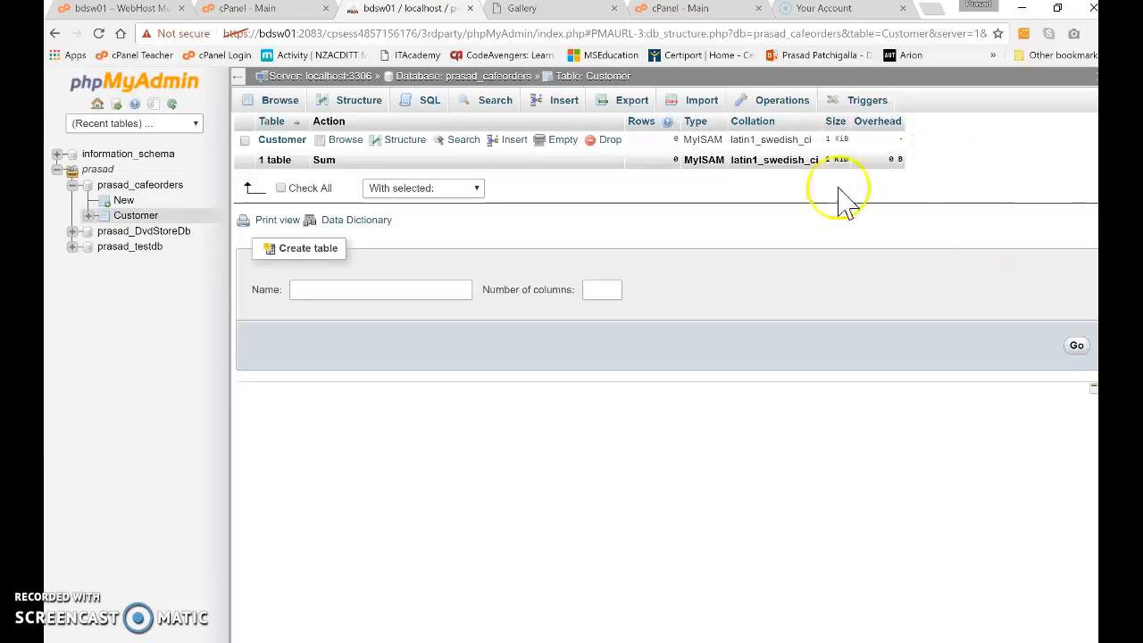
# Step: Open the row insertion form for the Customer table and extend it with more rows for the customers in the workbook
pyautogui.click(579, 103)
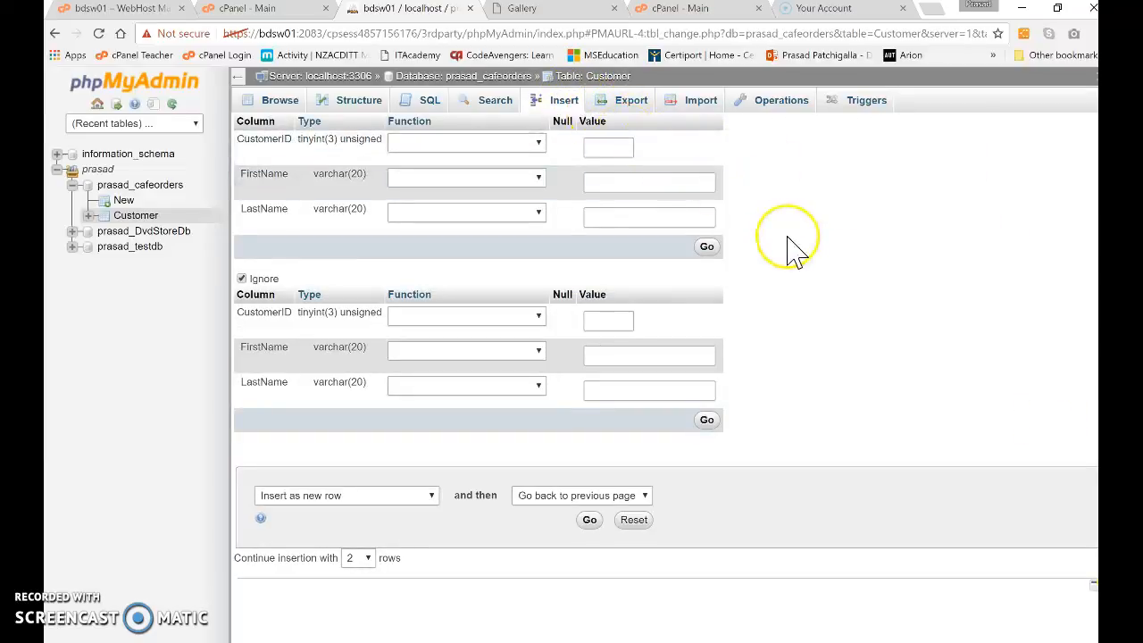
pyautogui.hotkey('alt', 'Tab')
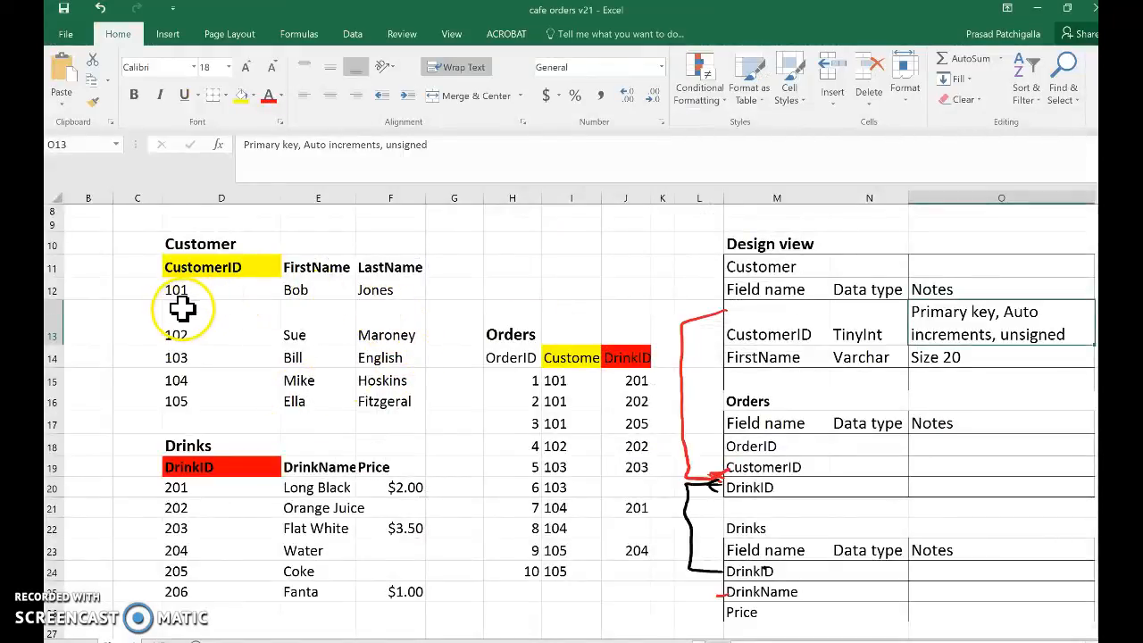
pyautogui.hotkey('alt', 'Tab')
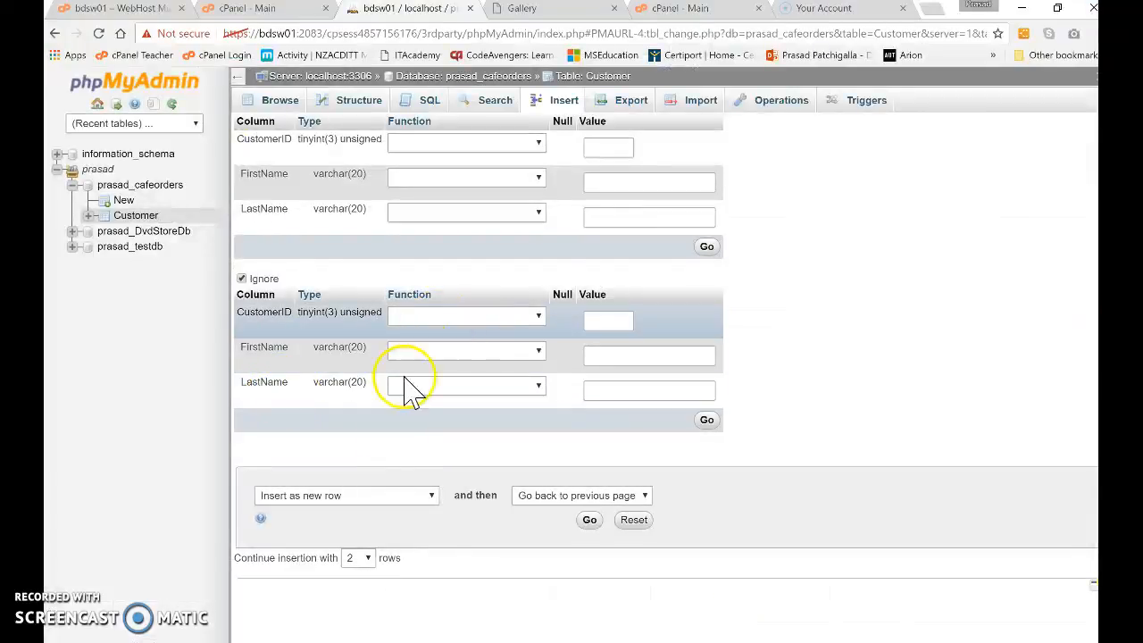
pyautogui.click(367, 557)
pyautogui.click(355, 600)
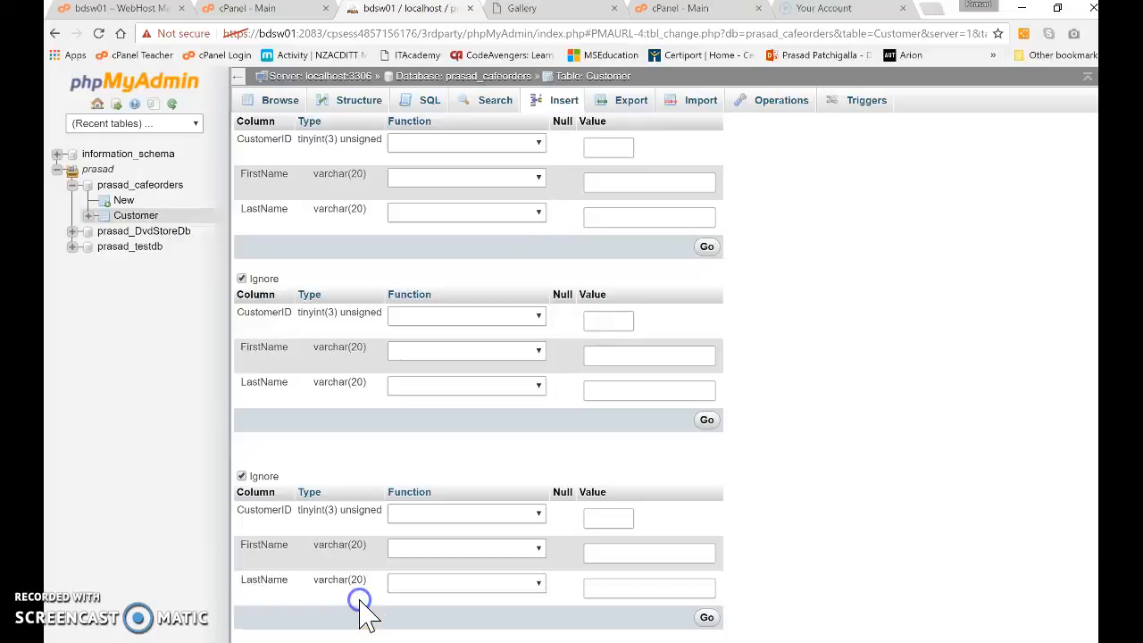
# Step: Enter the first customer's ID from the workbook as the CustomerID of the first record
pyautogui.click(613, 147)
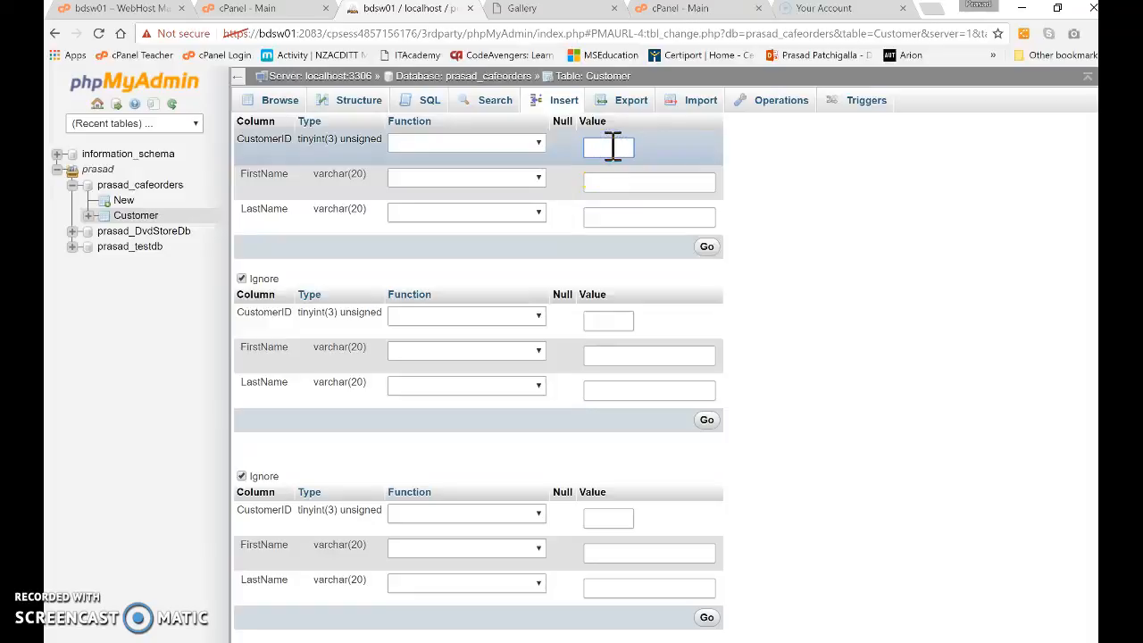
pyautogui.hotkey('alt', 'Tab')
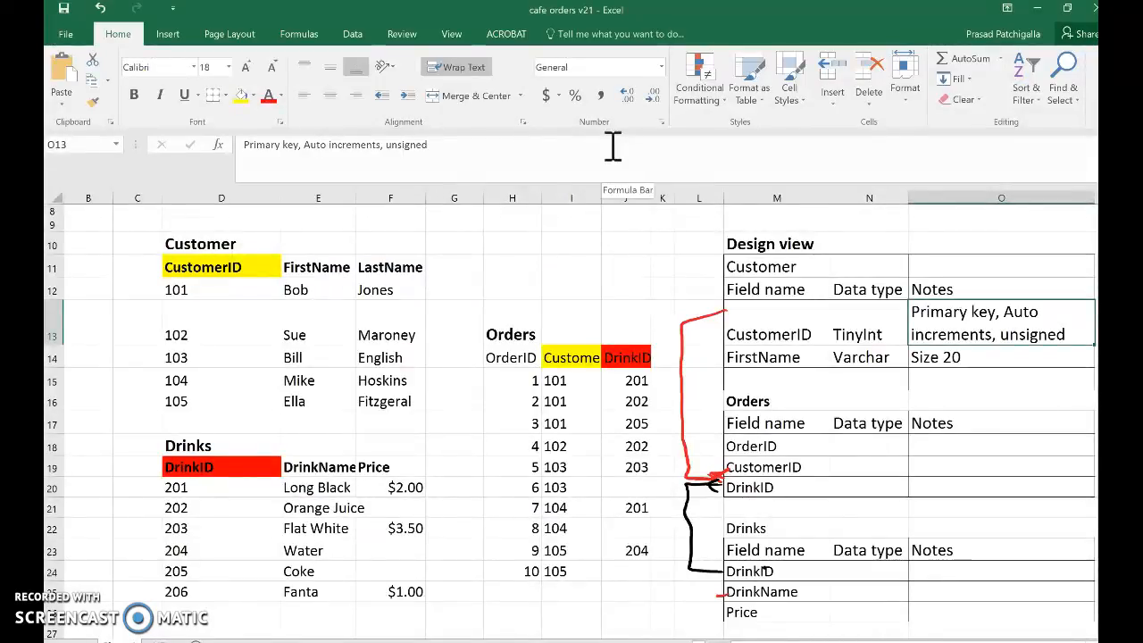
pyautogui.hotkey('alt', 'Tab')
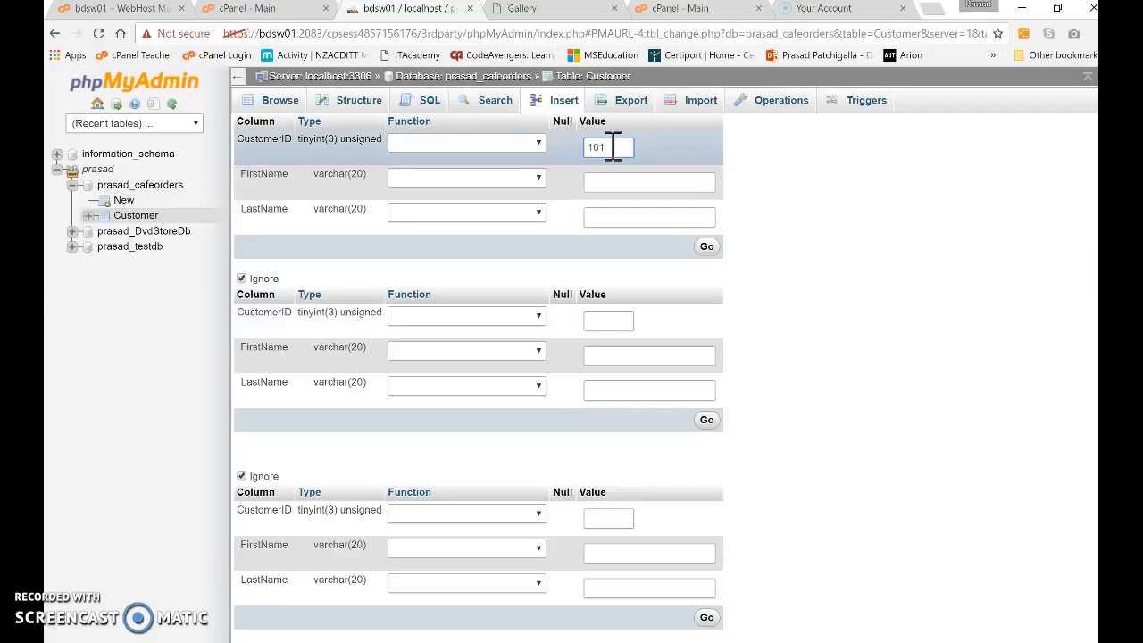
pyautogui.click(611, 320)
pyautogui.click(608, 517)
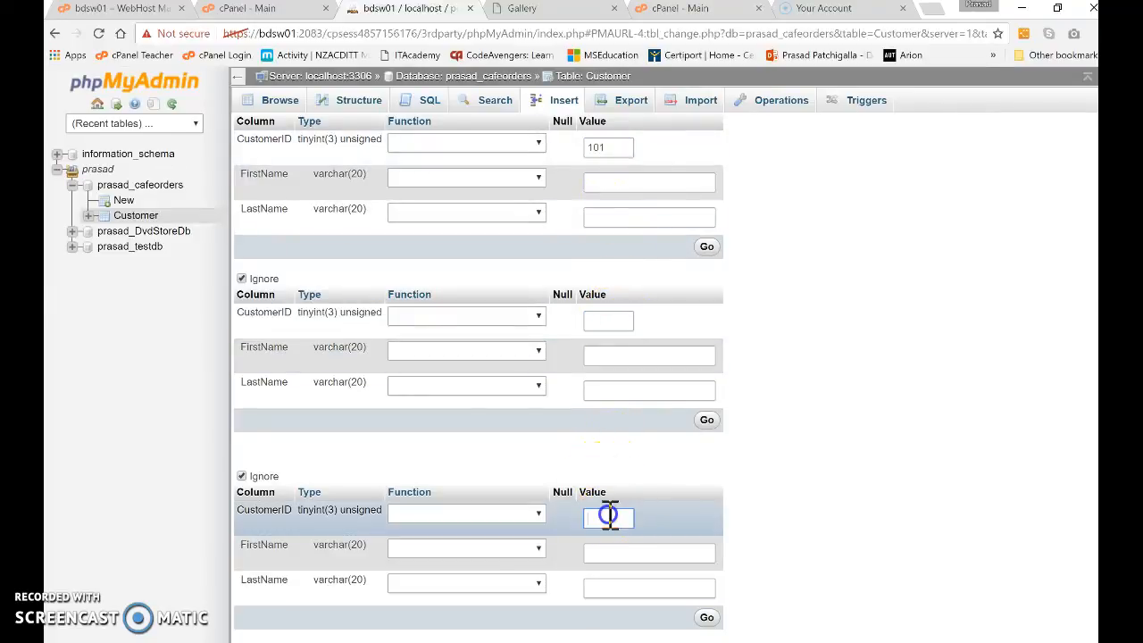
pyautogui.click(653, 185)
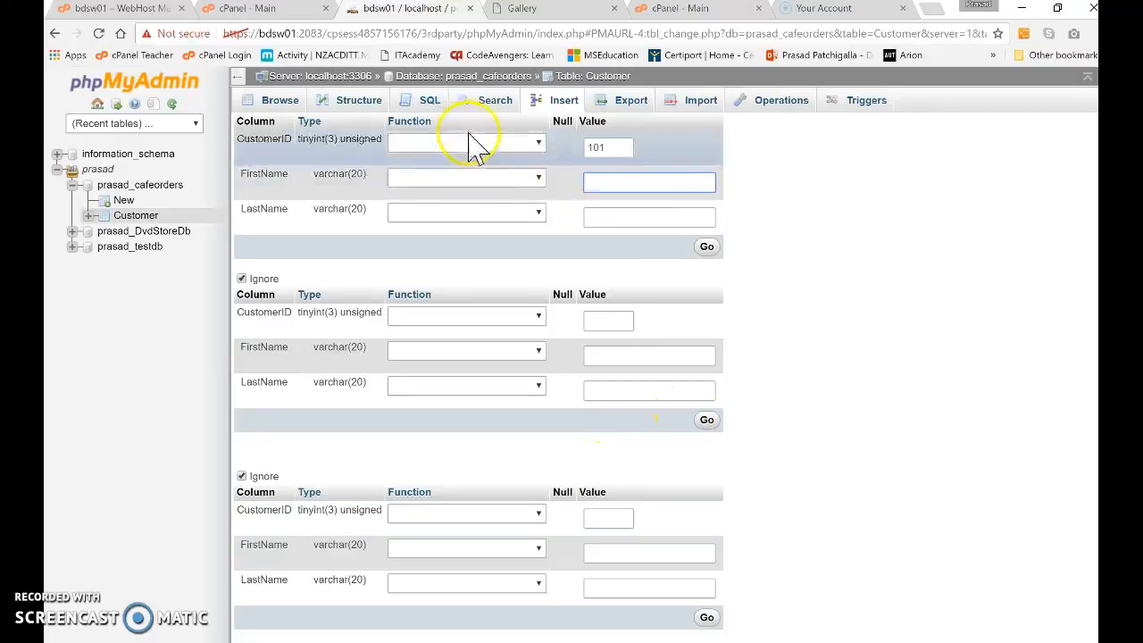
pyautogui.click(617, 147)
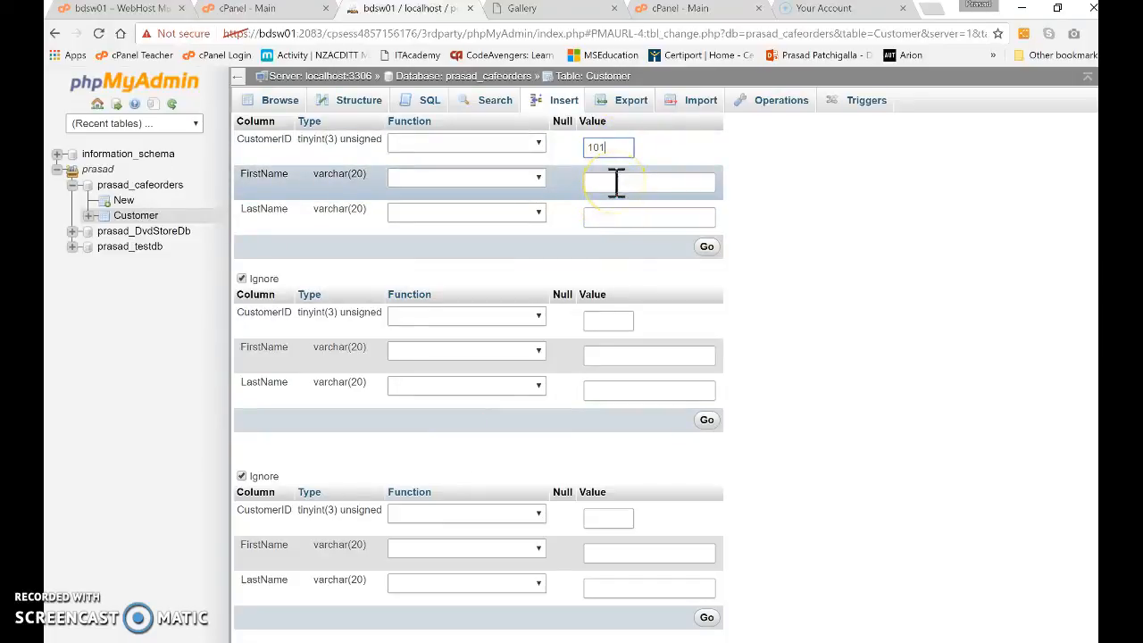
# Step: Fill in the first record's FirstName and LastName with the first customer's name from the workbook
pyautogui.click(617, 182)
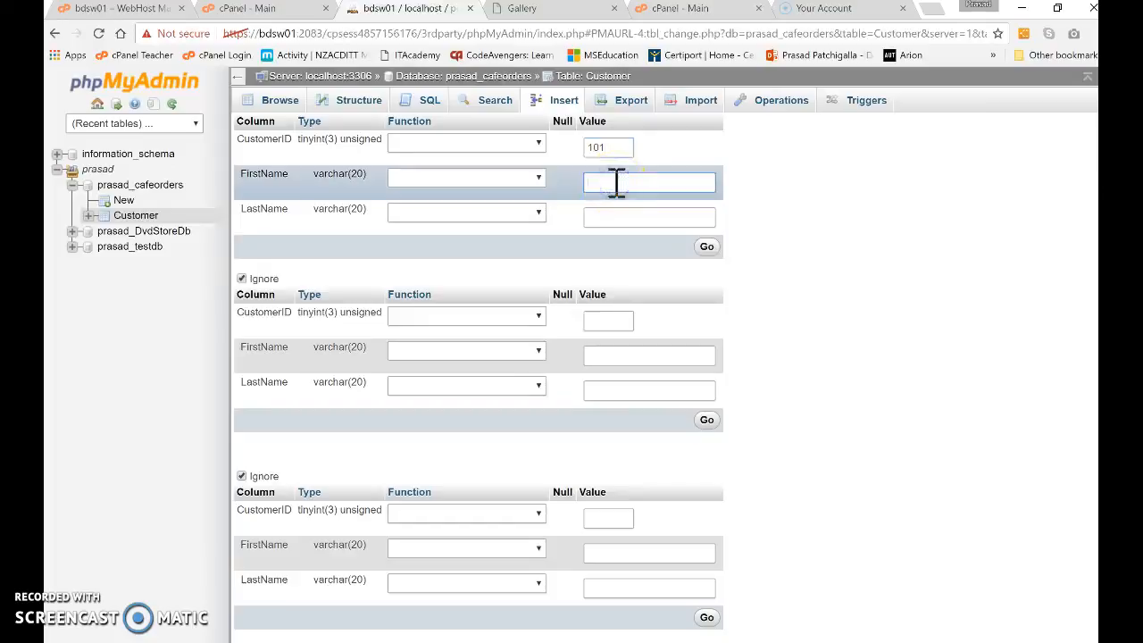
pyautogui.hotkey('alt', 'Tab')
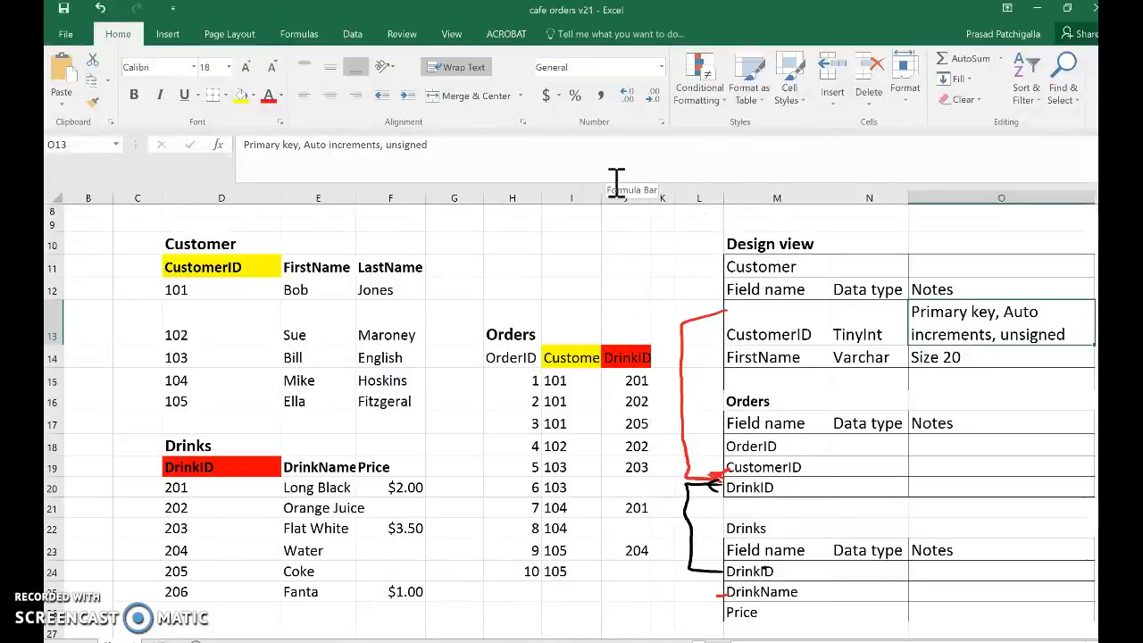
pyautogui.hotkey('alt', 'Tab')
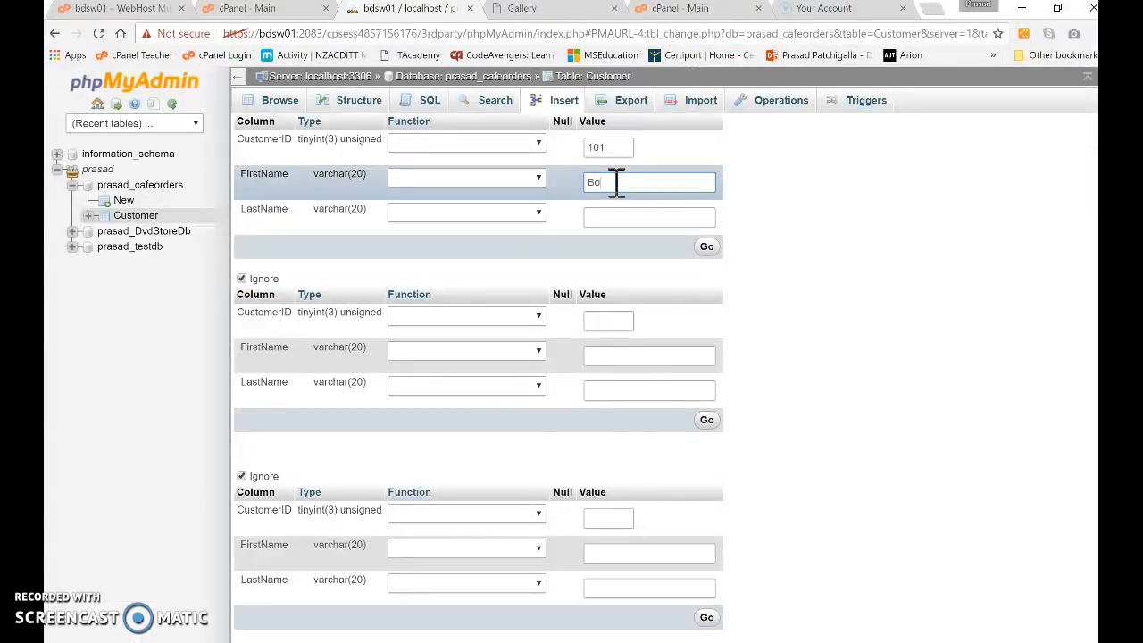
pyautogui.press('Tab')
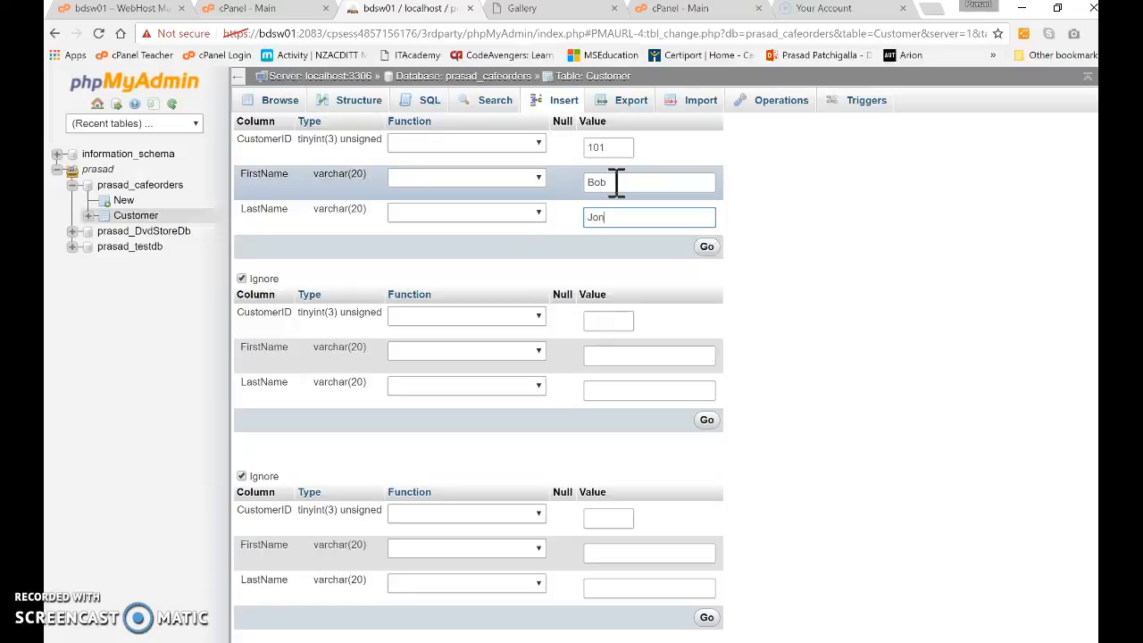
pyautogui.press('Tab')
pyautogui.press('Tab')
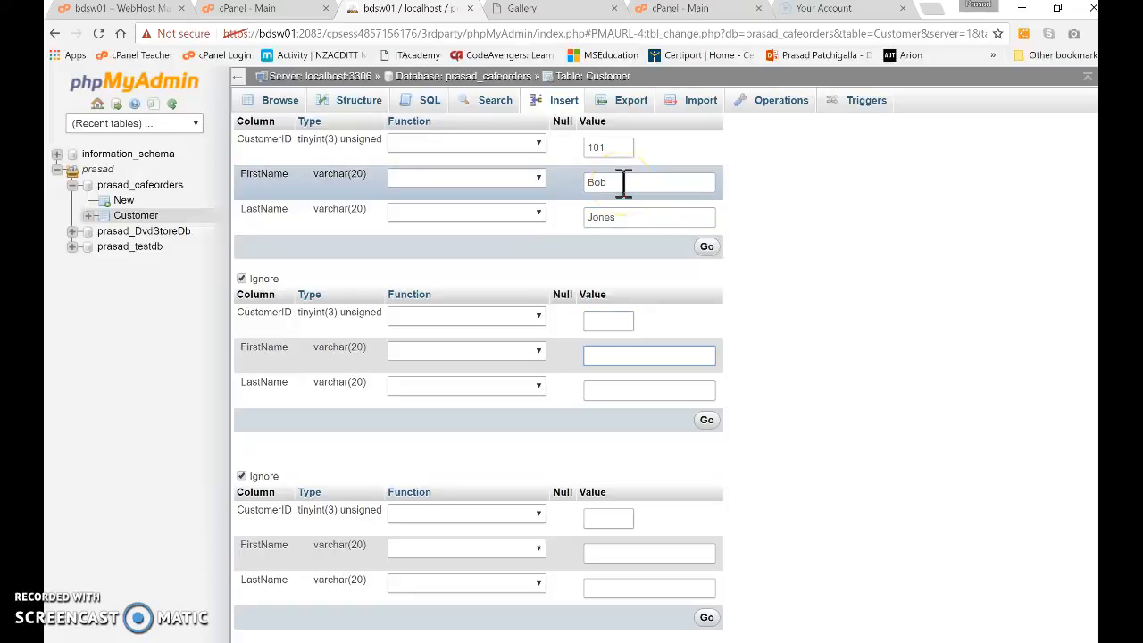
# Step: Fill in the second record's FirstName and LastName from the workbook, leaving its CustomerID empty for auto-increment
pyautogui.hotkey('alt', 'Tab')
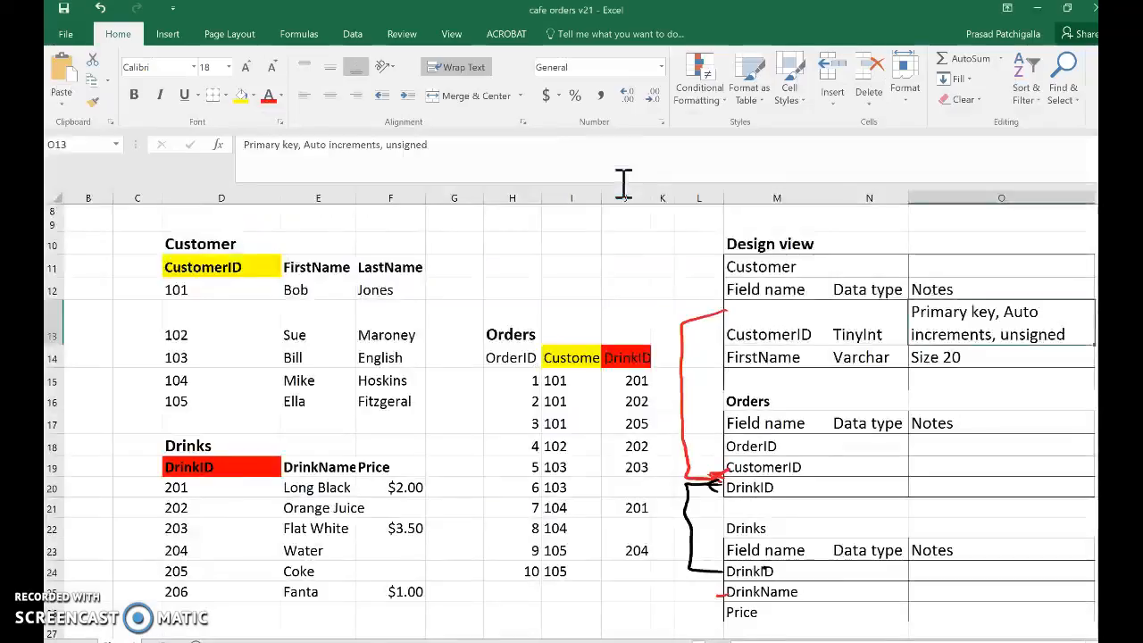
pyautogui.hotkey('alt', 'Tab')
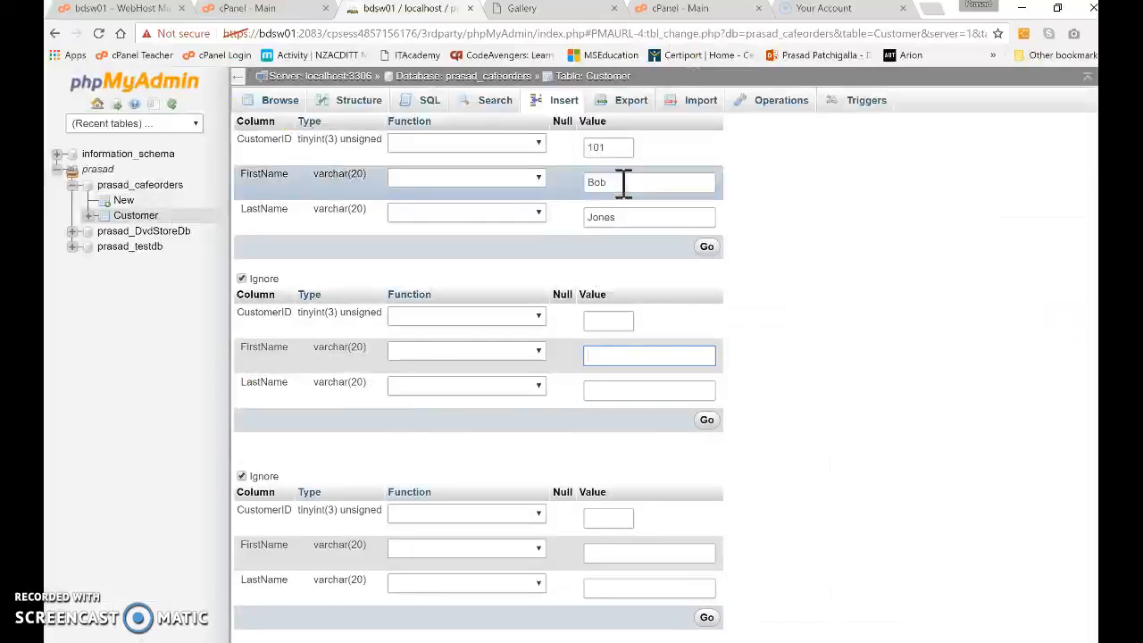
pyautogui.press('Tab')
pyautogui.hotkey('alt', 'Tab')
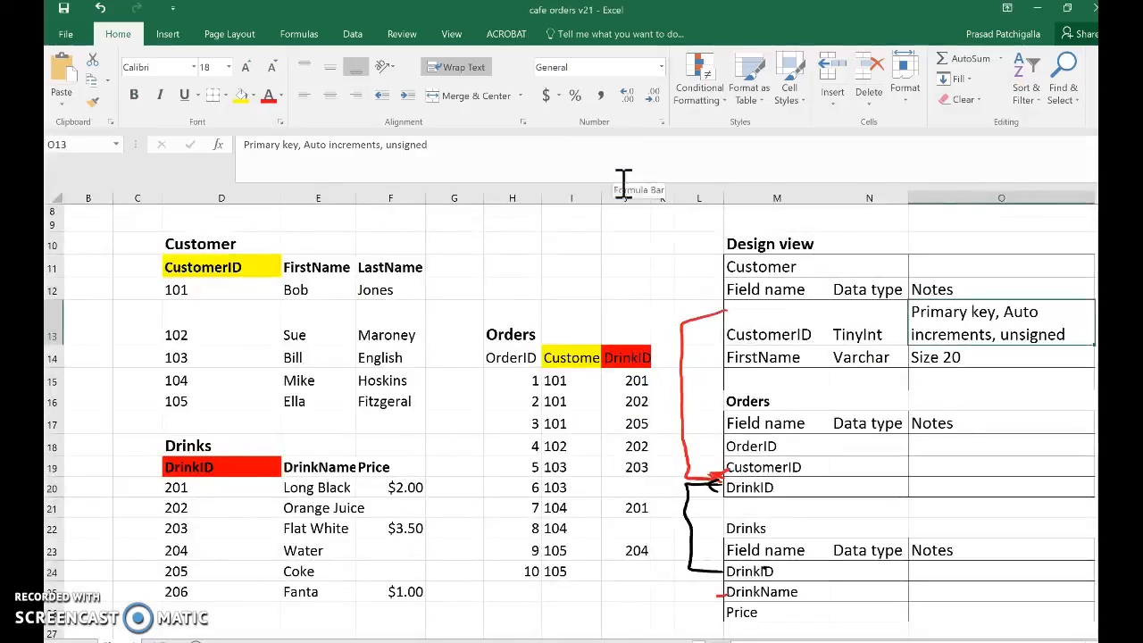
pyautogui.hotkey('alt', 'Tab')
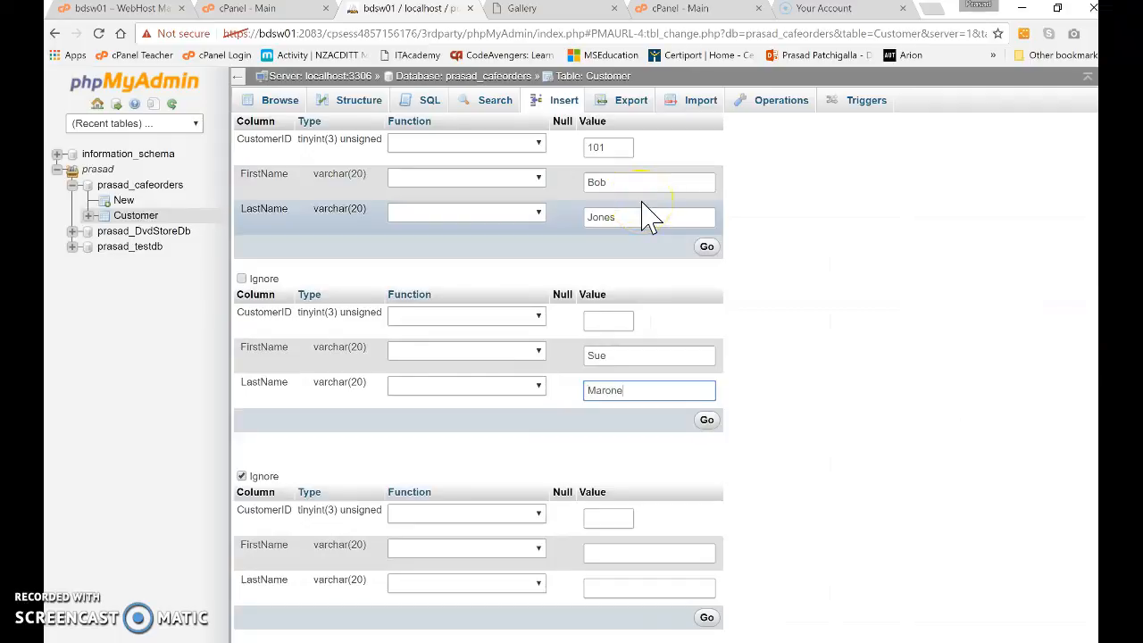
pyautogui.press('Tab')
pyautogui.press('Tab')
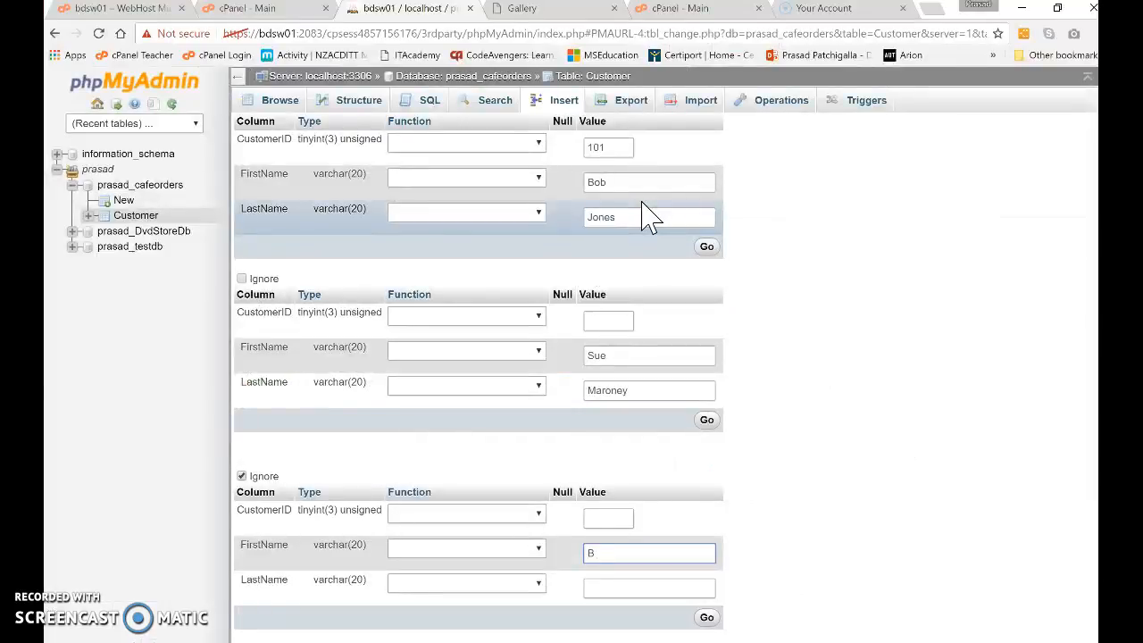
# Step: Complete the third record's FirstName and LastName from the workbook and insert the entered records into the Customer table
pyautogui.press('Tab')
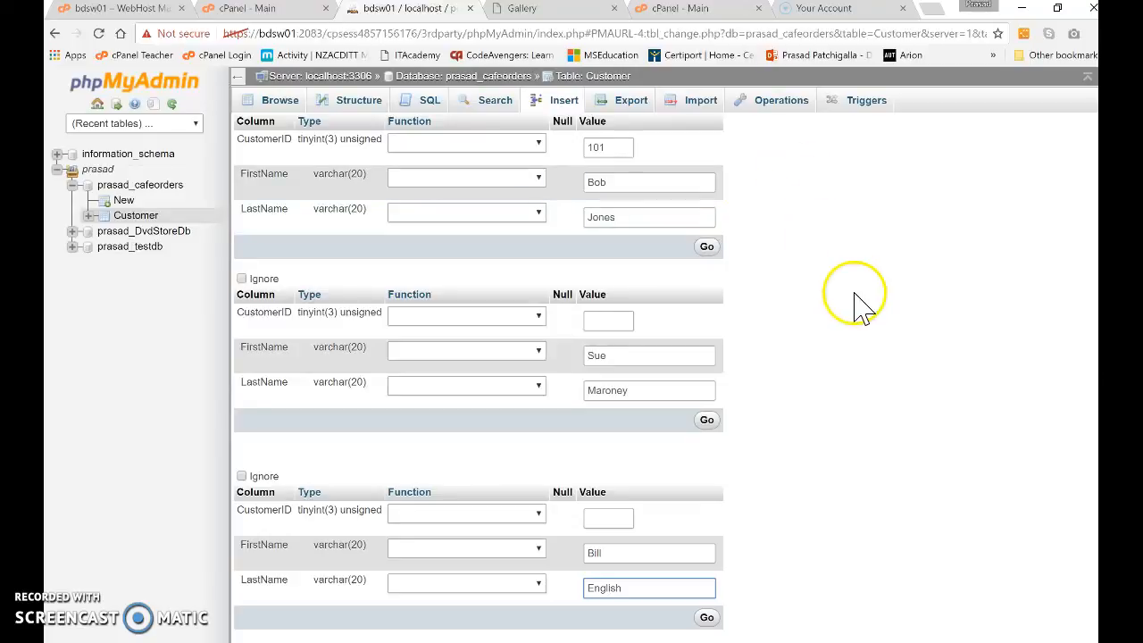
pyautogui.scroll(-3, 867, 384)
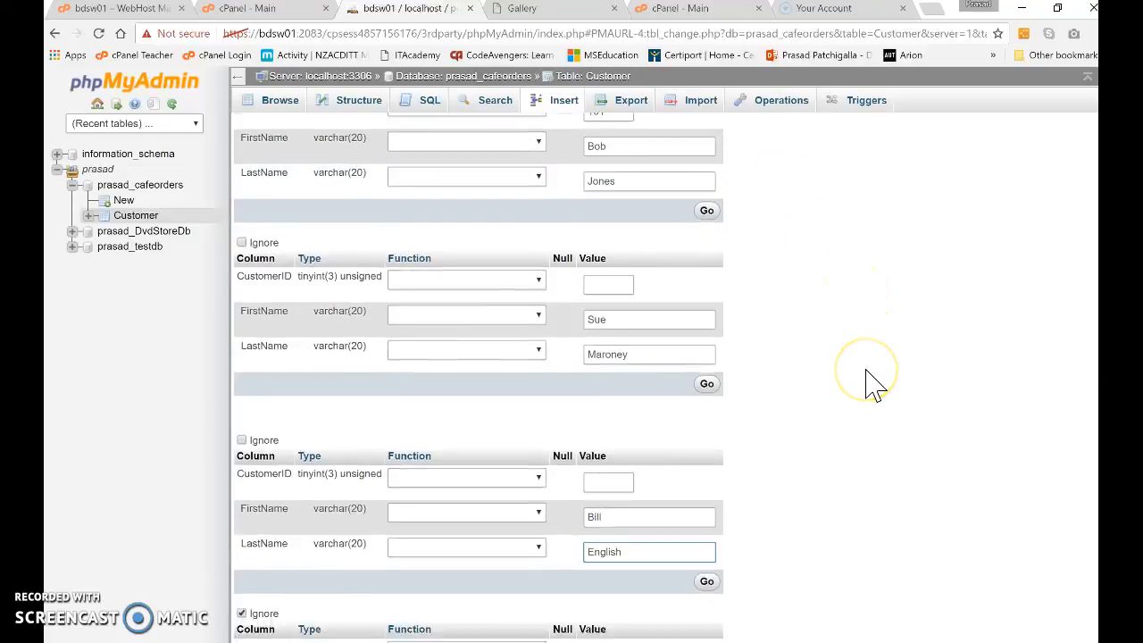
pyautogui.scroll(-2, 867, 385)
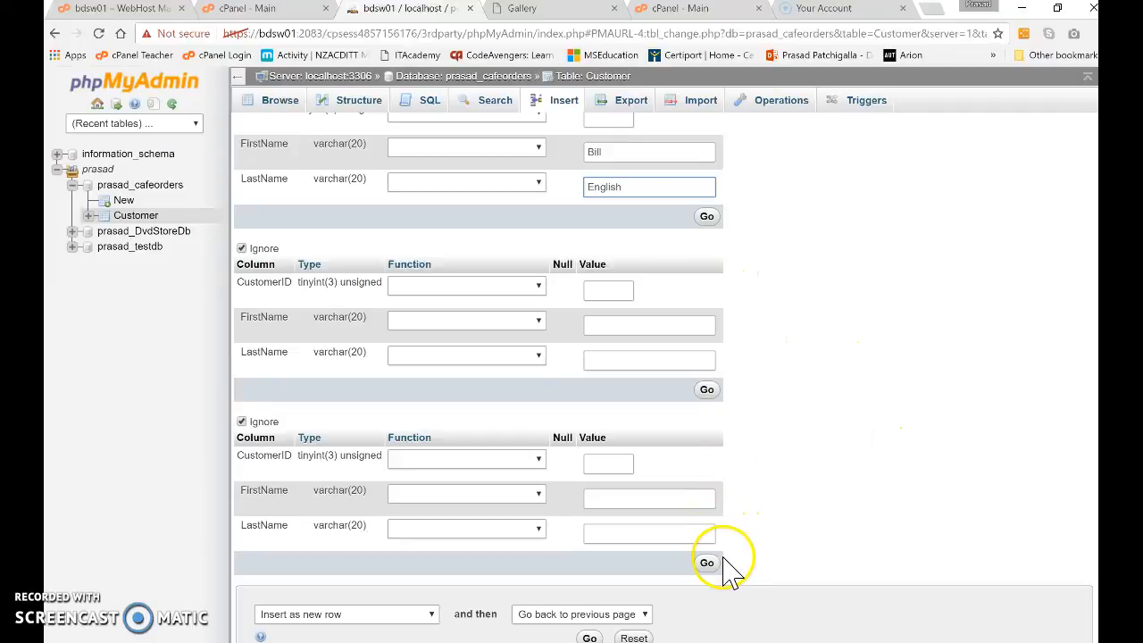
pyautogui.scroll(-1, 753, 529)
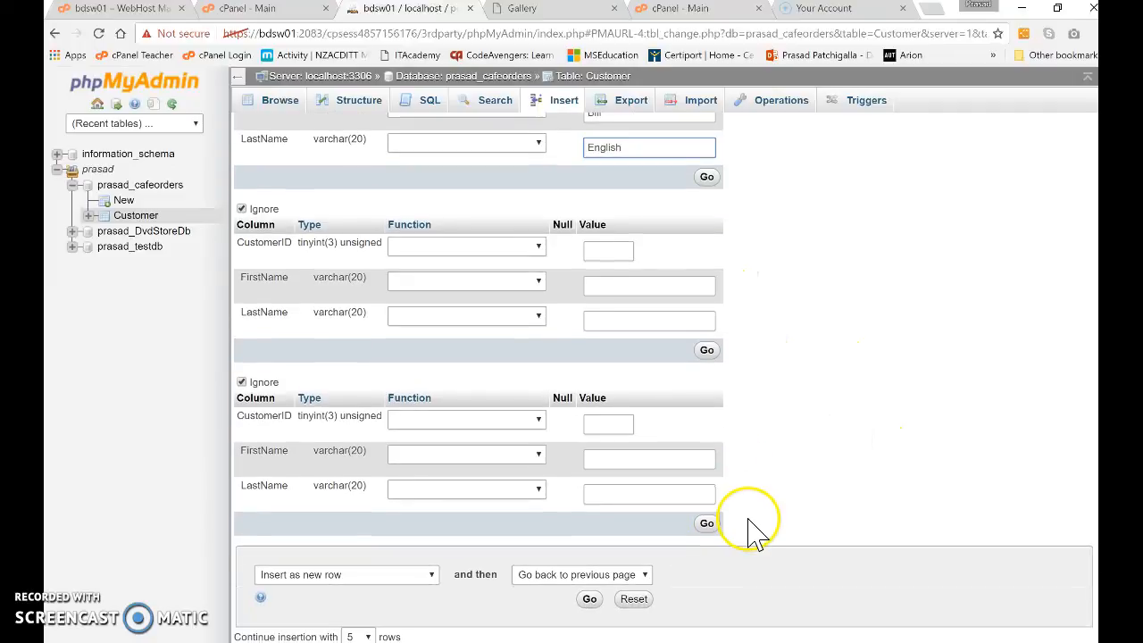
pyautogui.click(591, 600)
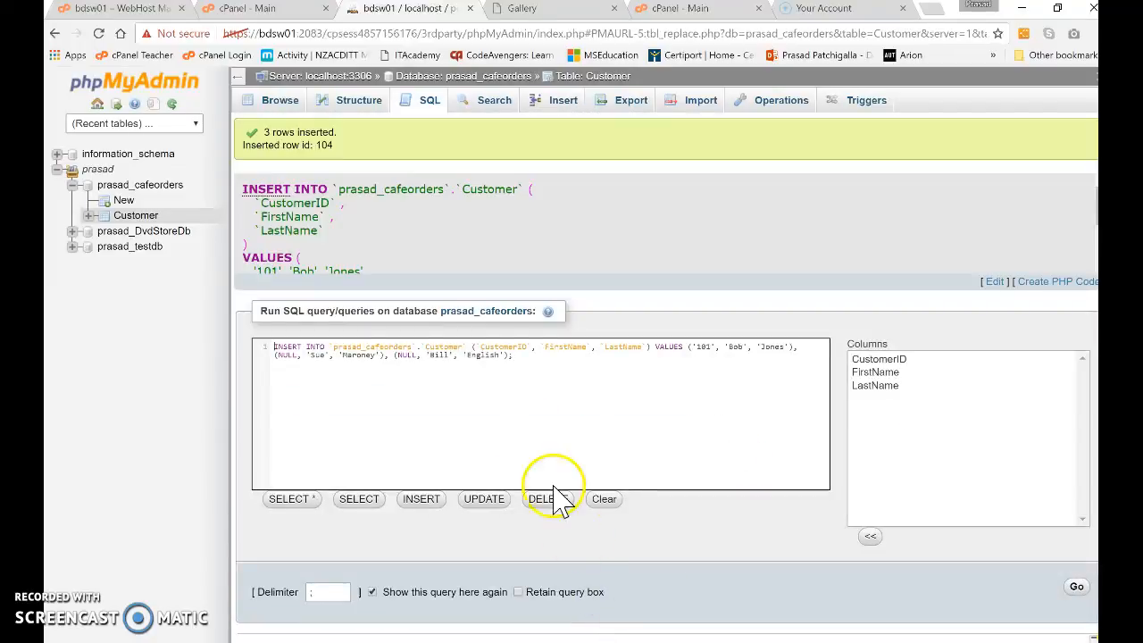
pyautogui.click(132, 220)
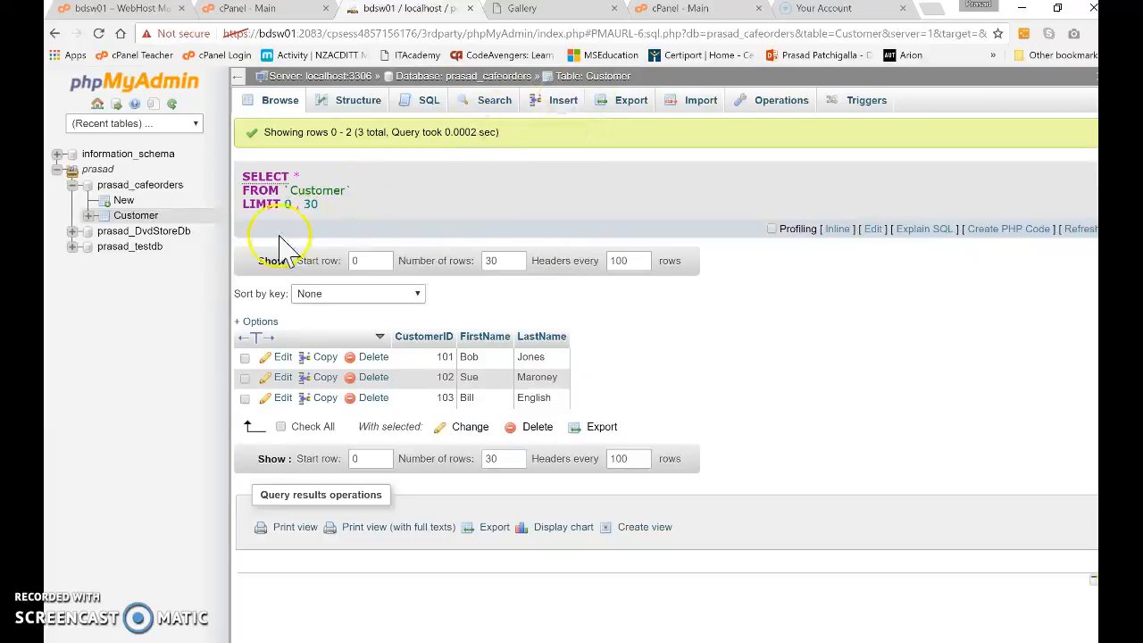
# Step: Start a new table named Drinks with 3 columns in the cafeorders database, matching the workbook's Drinks table
pyautogui.click(130, 187)
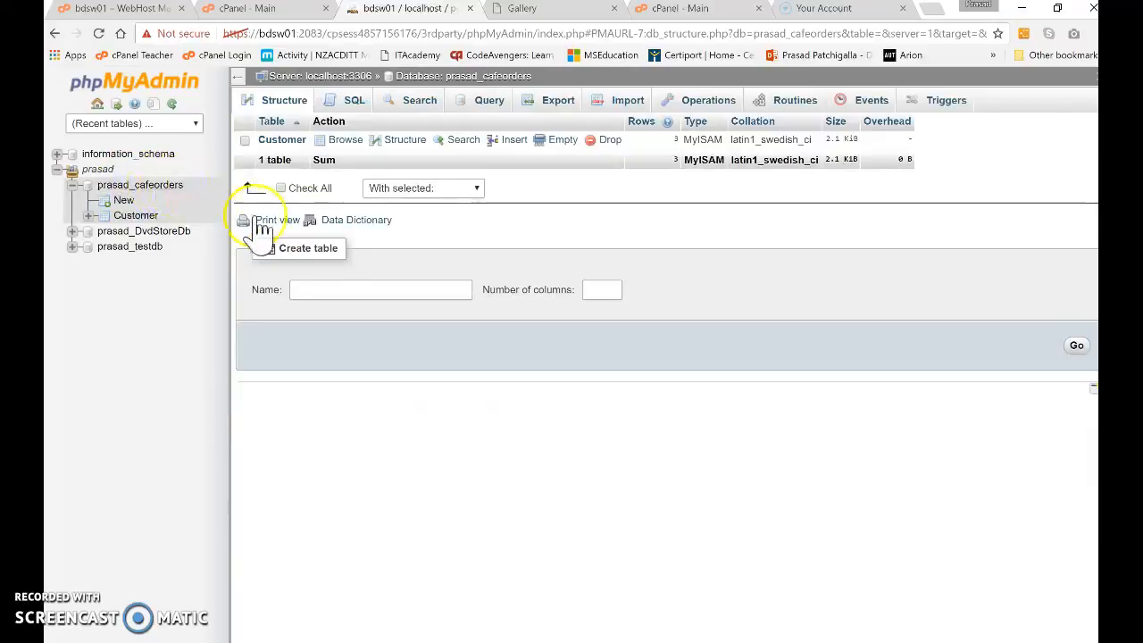
pyautogui.click(325, 290)
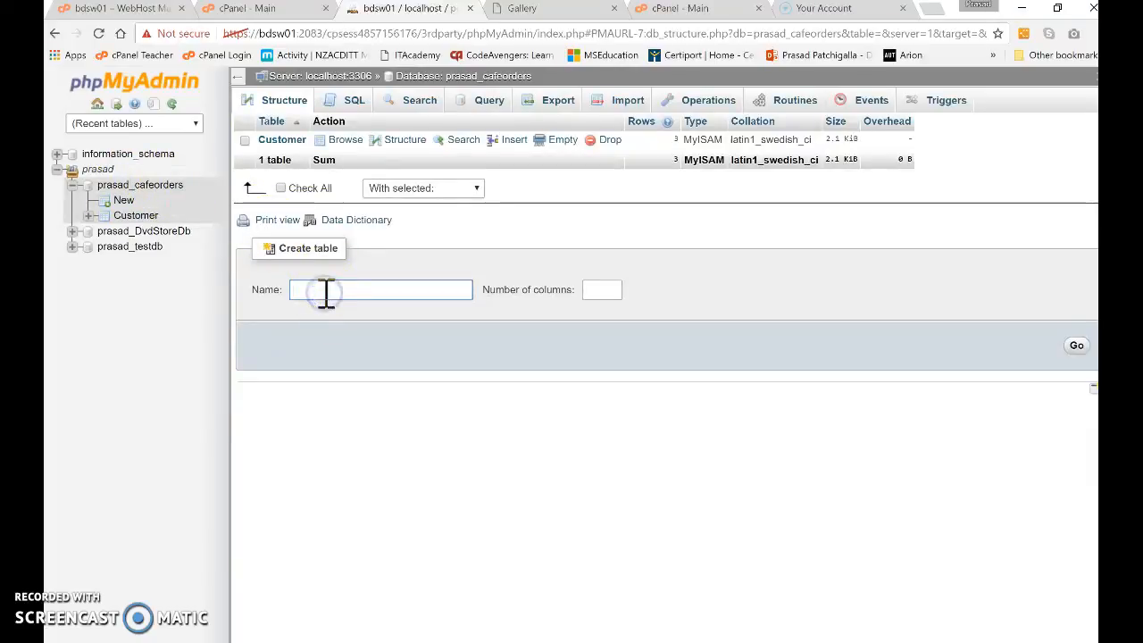
pyautogui.write('Drink')
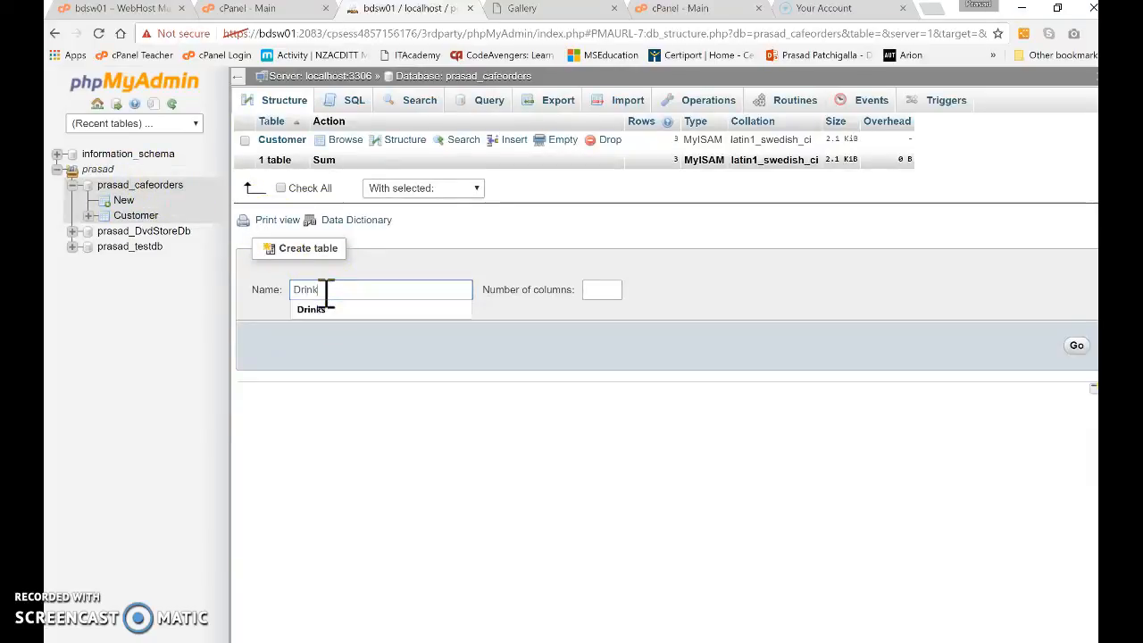
pyautogui.click(315, 309)
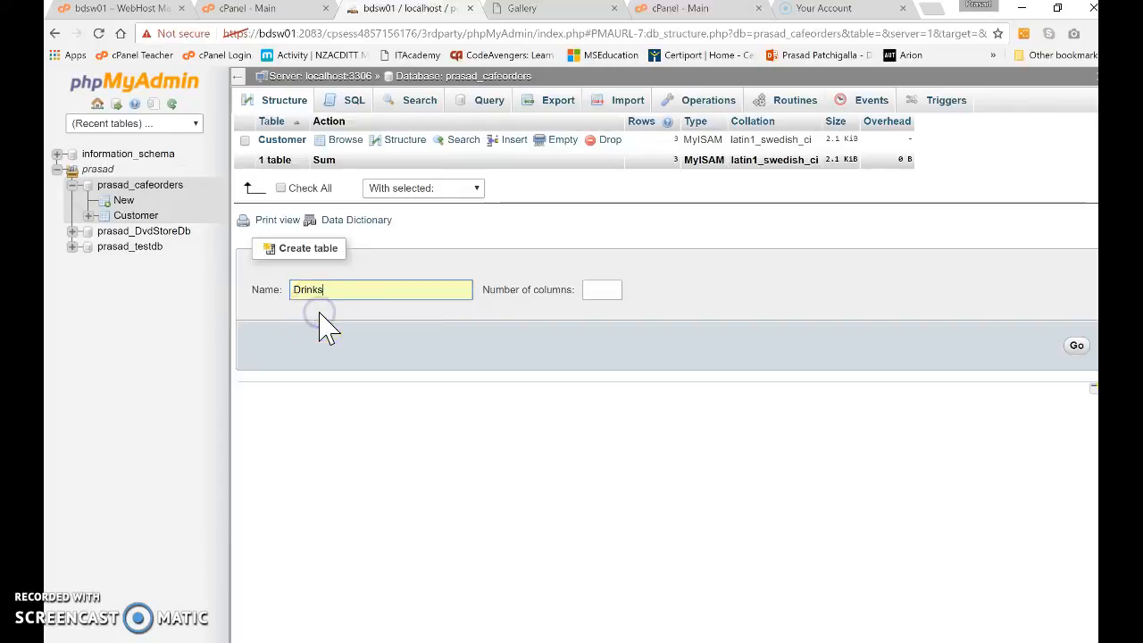
pyautogui.hotkey('alt', 'Tab')
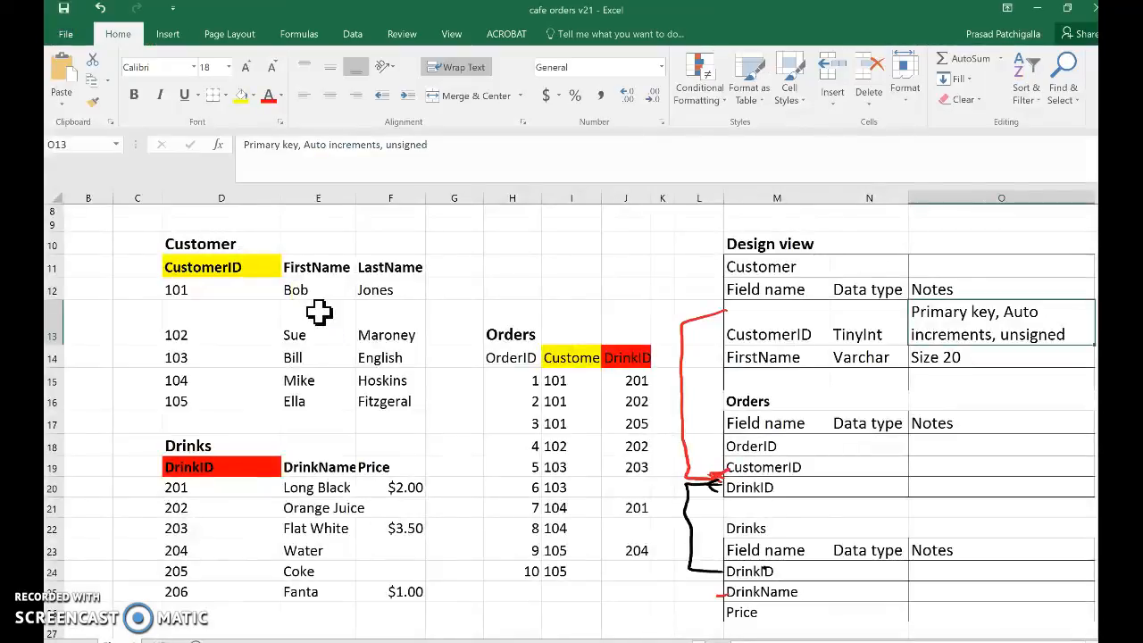
pyautogui.hotkey('alt', 'Tab')
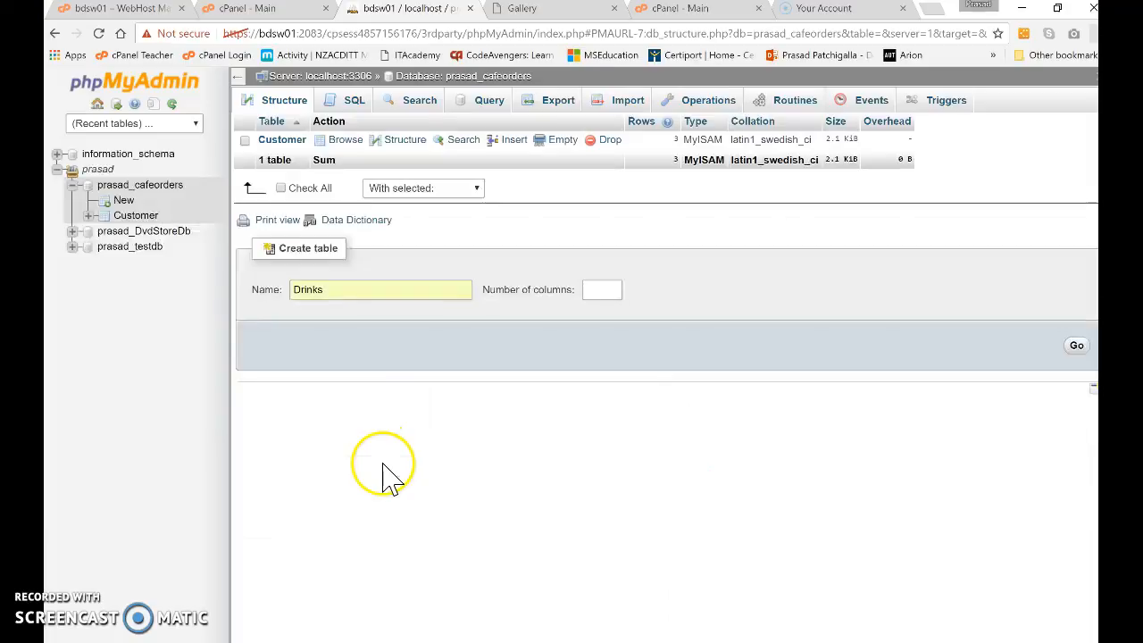
pyautogui.click(605, 291)
pyautogui.write('3')
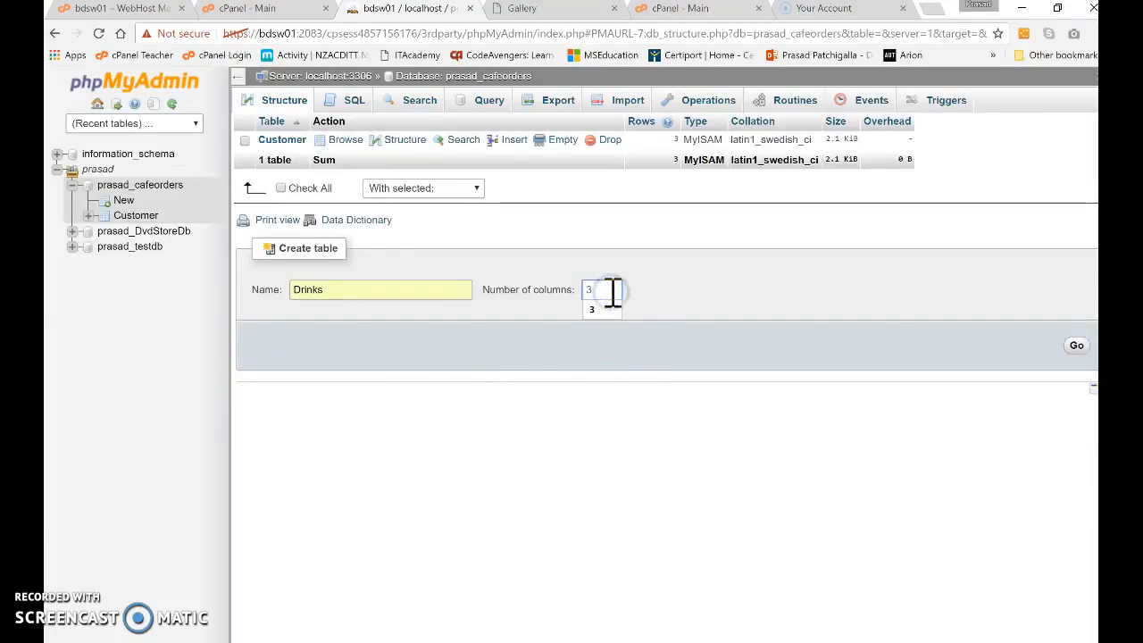
pyautogui.click(1070, 348)
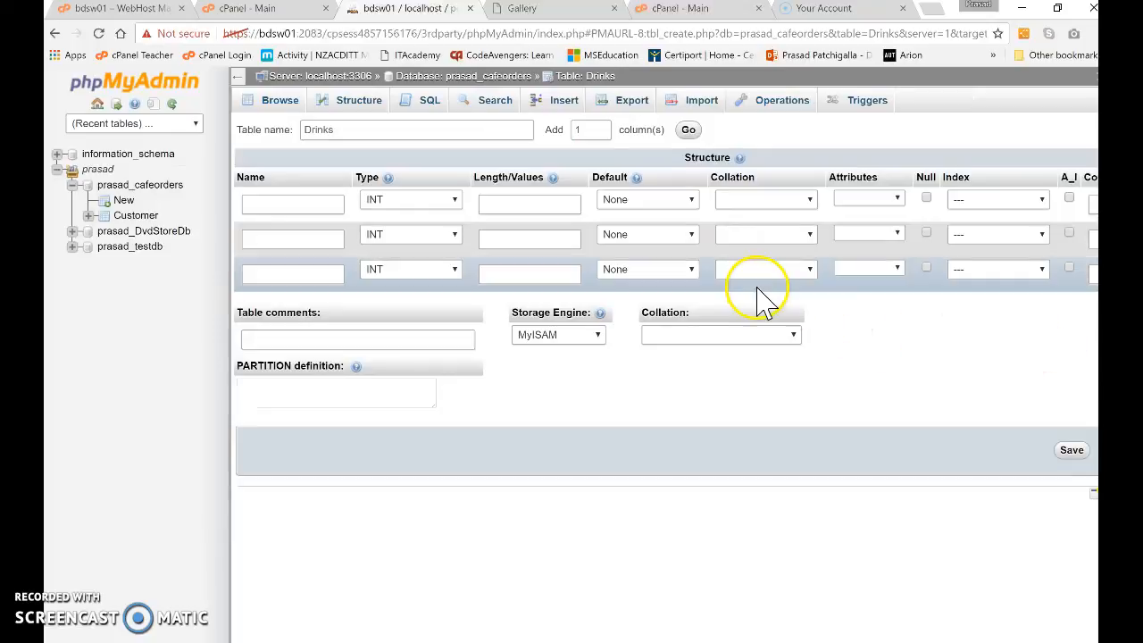
# Step: Name the first column of the Drinks table DrinkID, following the field list in the workbook
pyautogui.click(299, 211)
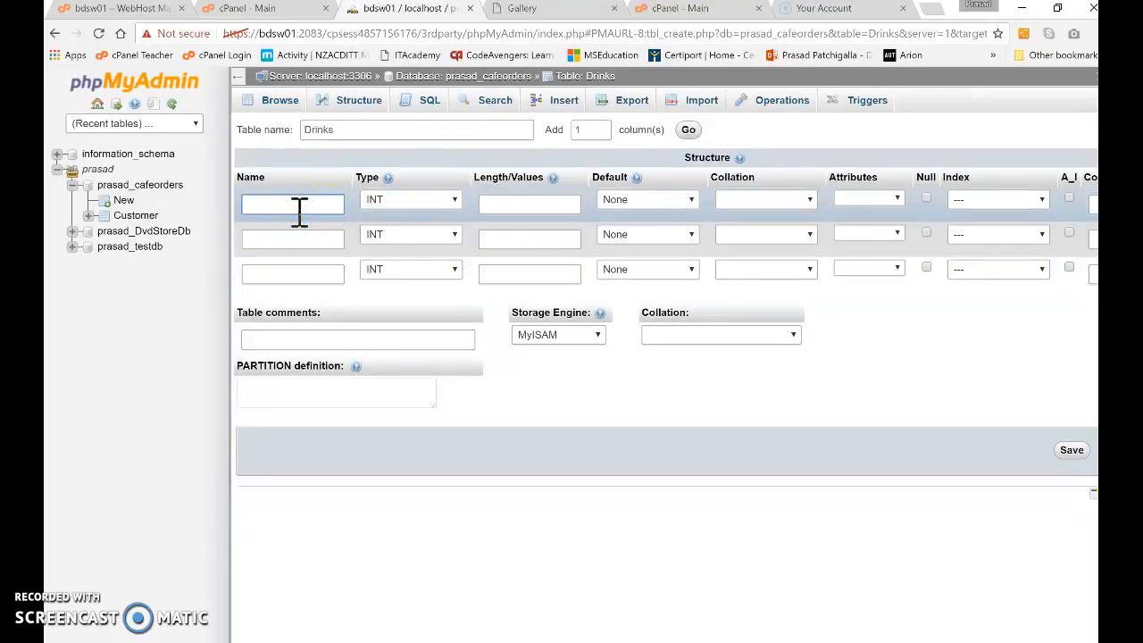
pyautogui.hotkey('alt', 'Tab')
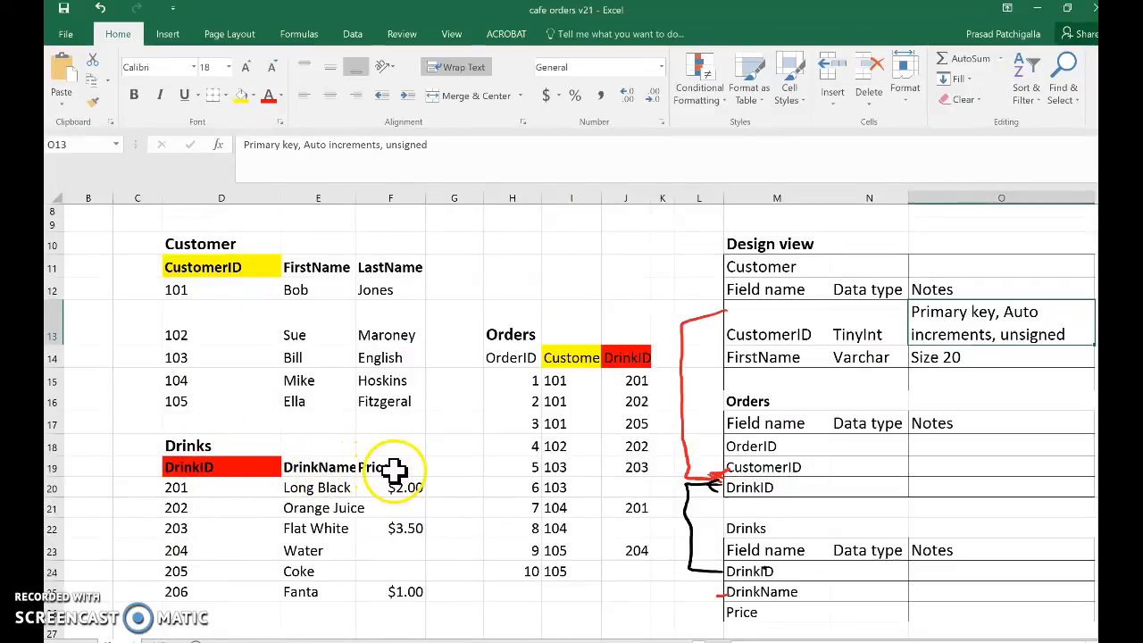
pyautogui.hotkey('alt', 'Tab')
pyautogui.click(322, 204)
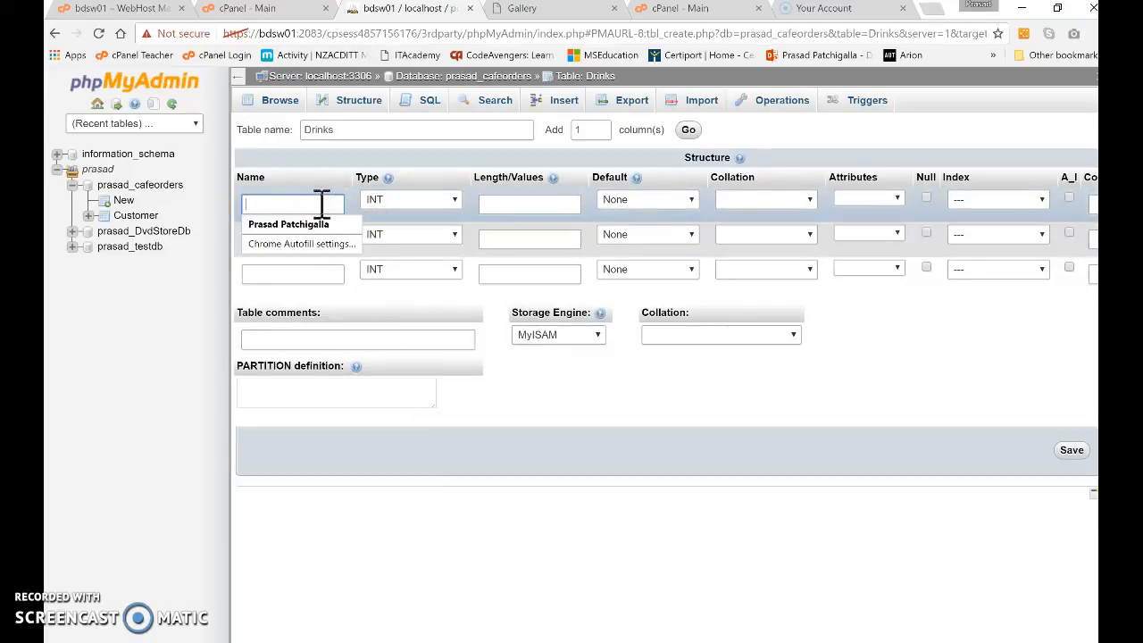
pyautogui.write('D')
pyautogui.click(299, 232)
# Step: Set the DrinkID column's type to TINYINT with a length of 3
pyautogui.click(416, 200)
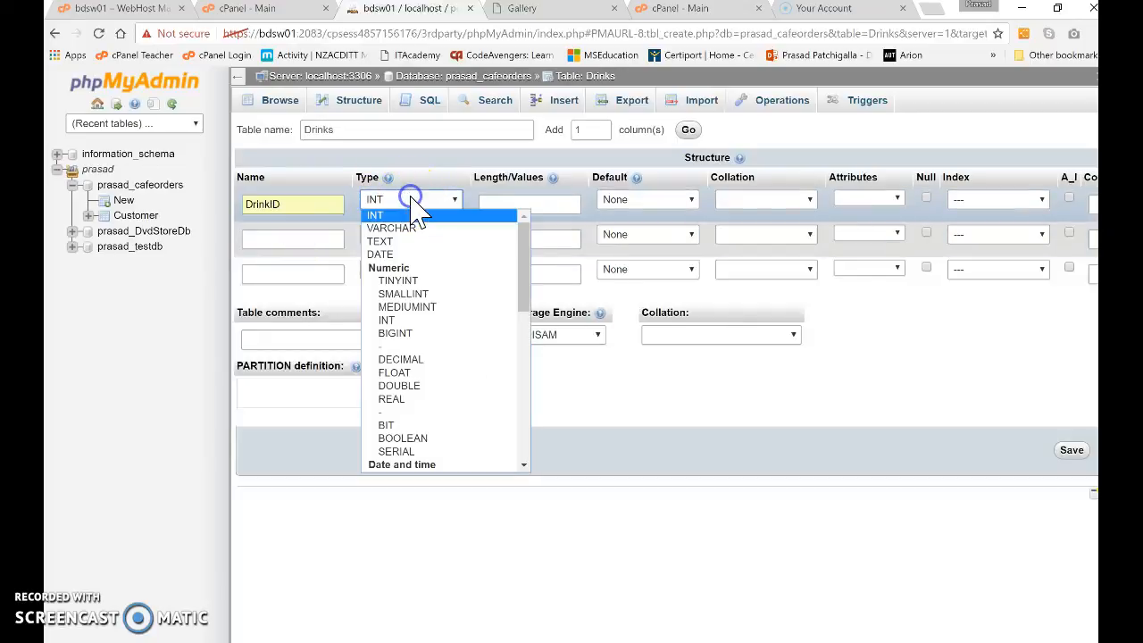
pyautogui.click(408, 279)
pyautogui.click(510, 205)
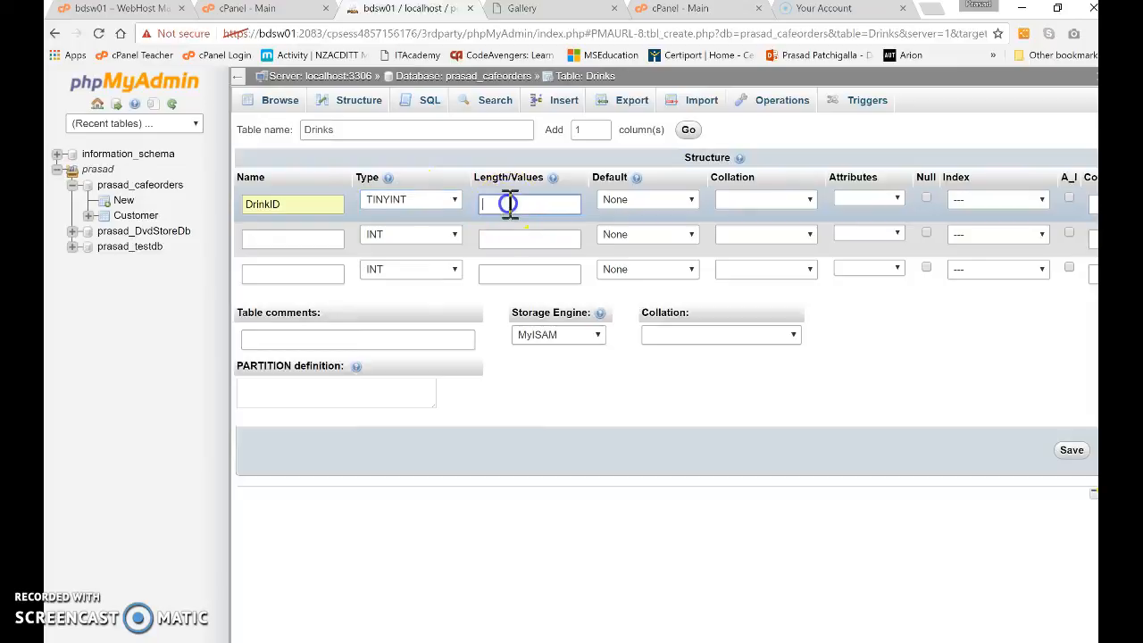
pyautogui.write('3')
pyautogui.press('Tab')
pyautogui.press('Tab')
pyautogui.press('Tab')
# Step: Make DrinkID the UNSIGNED, auto-incrementing PRIMARY key of the Drinks table
pyautogui.click(860, 199)
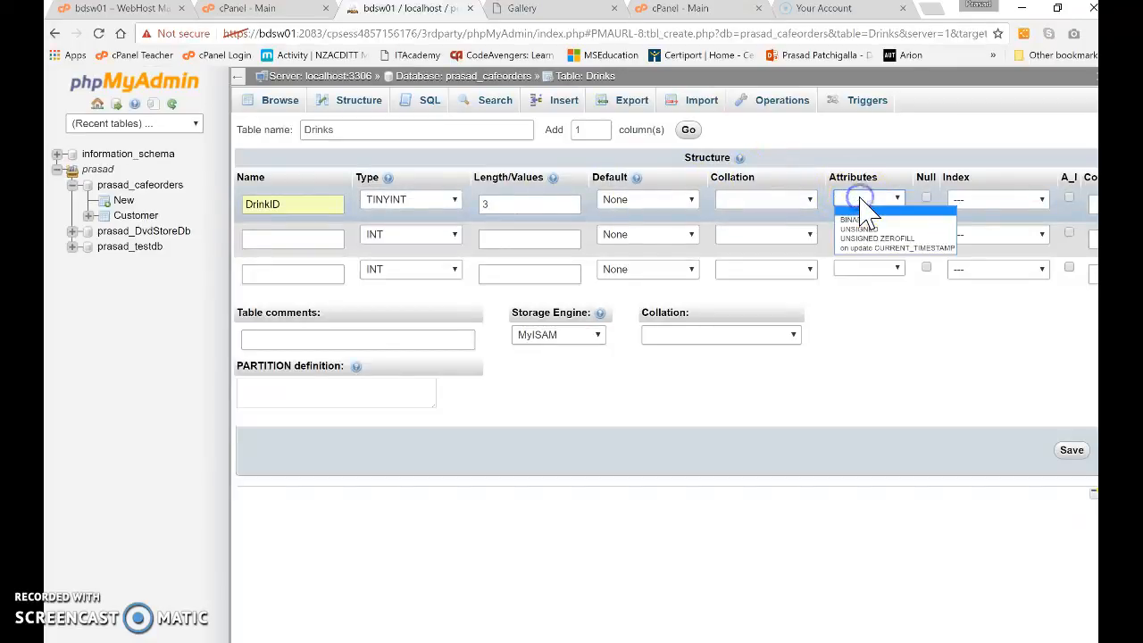
pyautogui.click(858, 219)
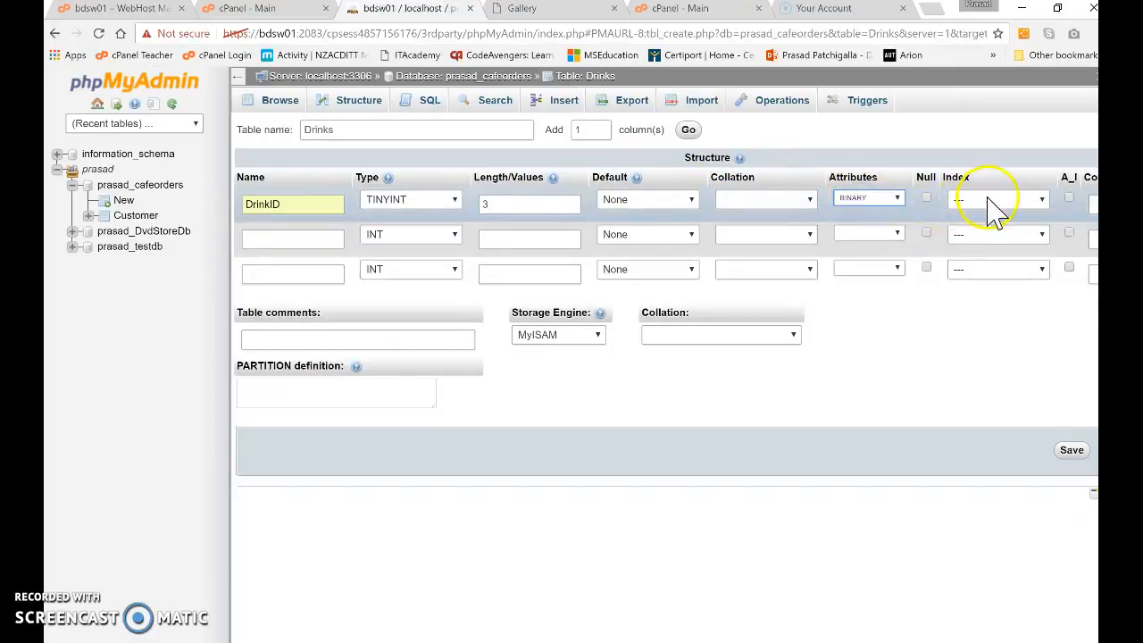
pyautogui.click(988, 200)
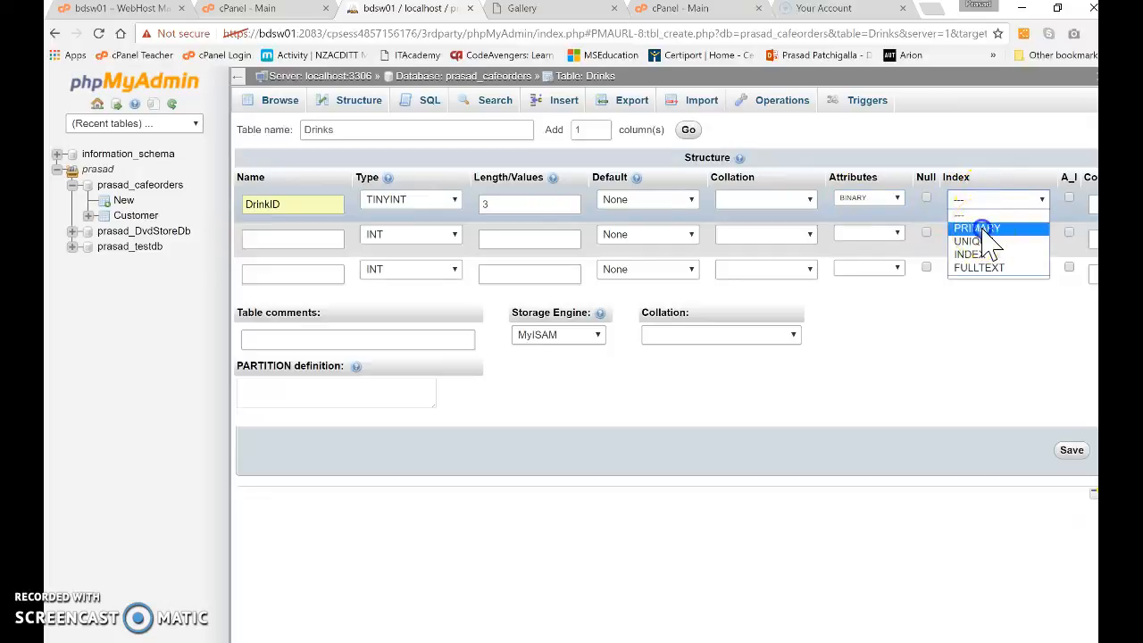
pyautogui.click(980, 227)
pyautogui.click(896, 199)
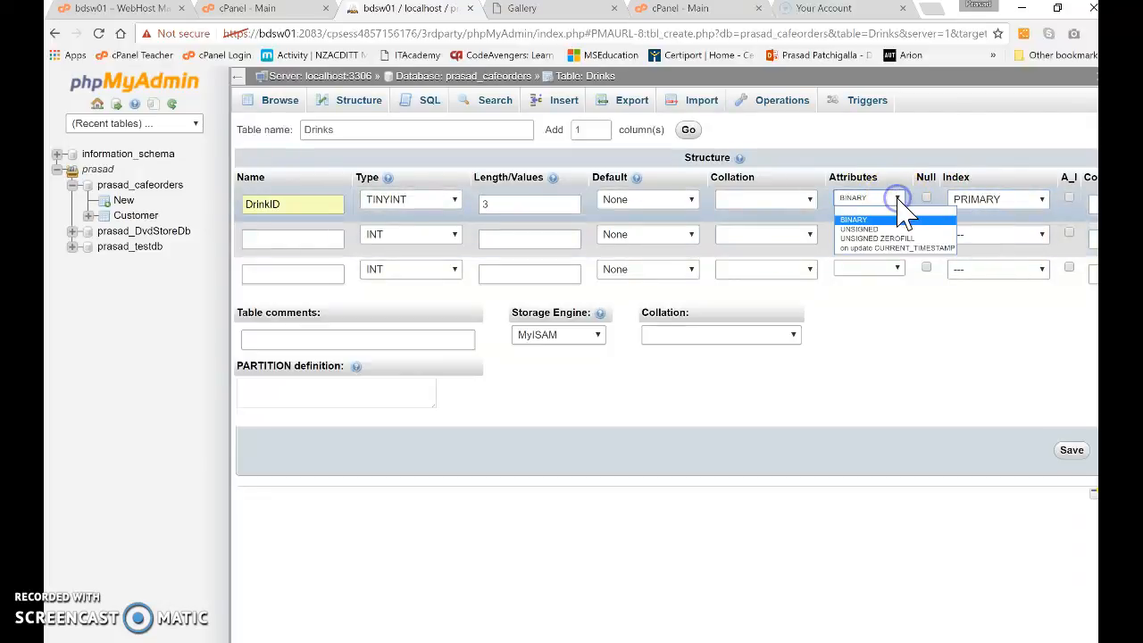
pyautogui.click(886, 229)
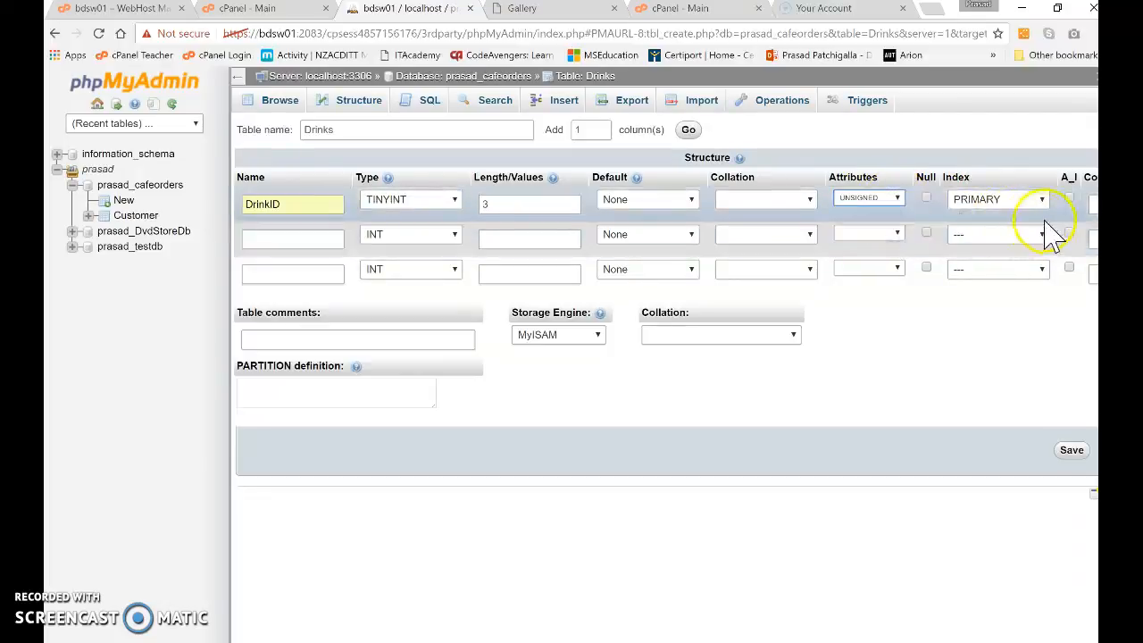
pyautogui.click(1069, 198)
pyautogui.click(1069, 198)
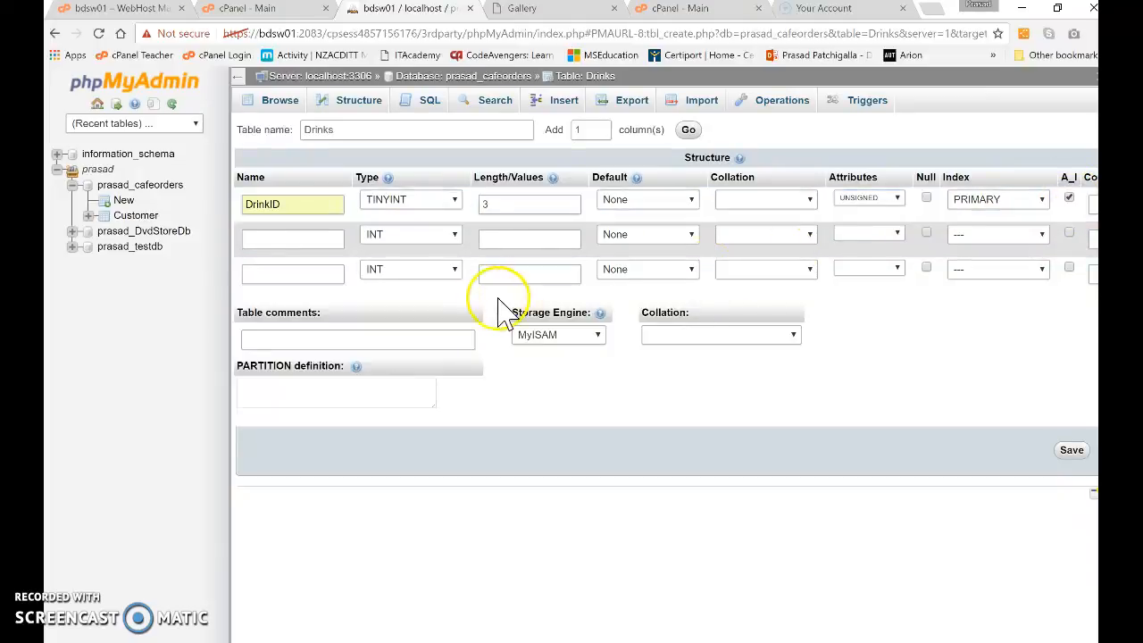
# Step: Define the second column of the Drinks table as DrinkName, type VARCHAR with a length of 10
pyautogui.click(271, 240)
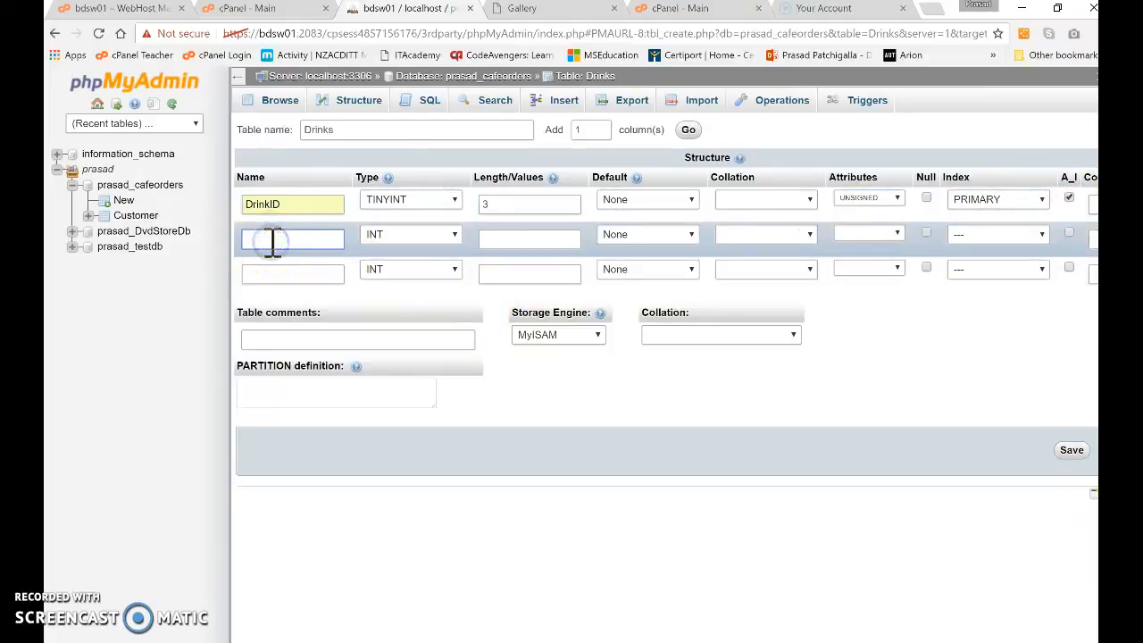
pyautogui.write('DrinkName')
pyautogui.click(273, 258)
pyautogui.click(387, 235)
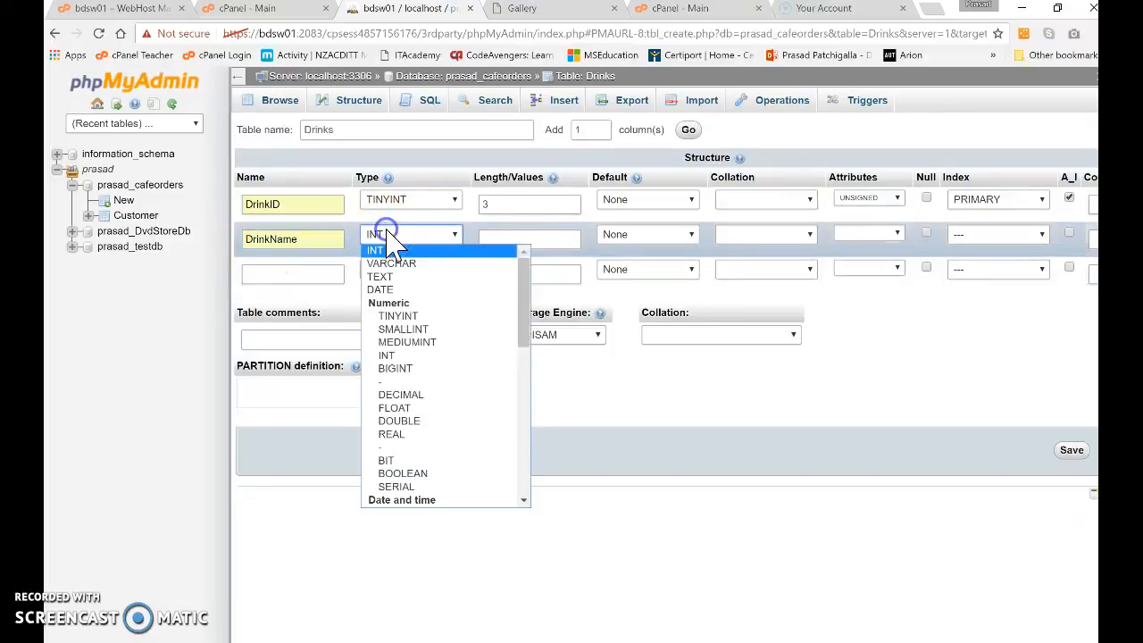
pyautogui.click(390, 265)
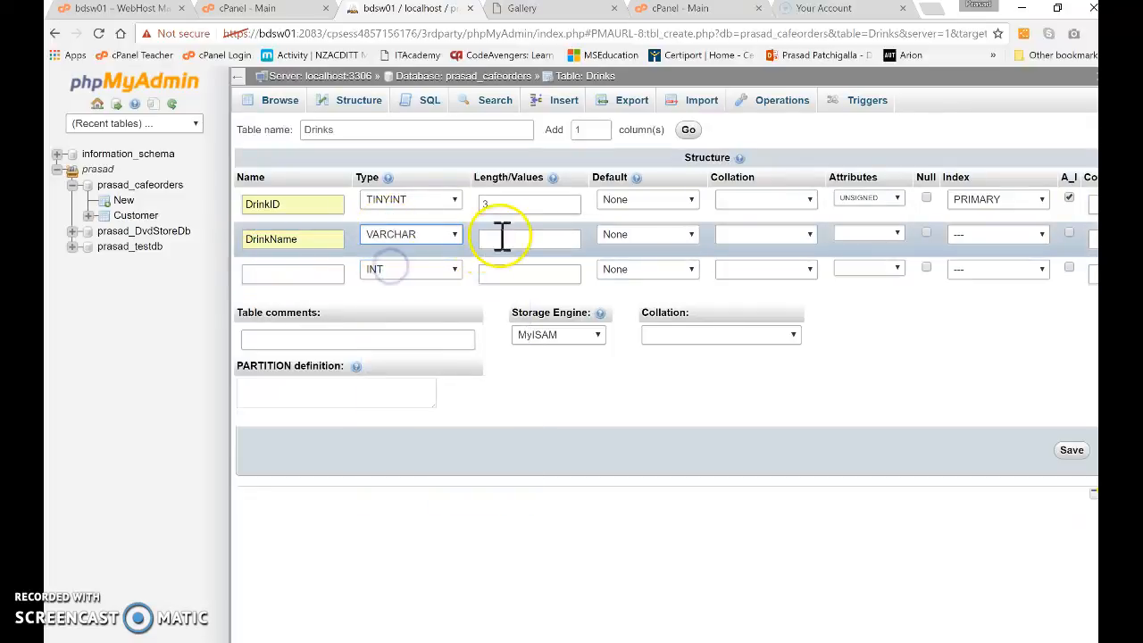
pyautogui.click(504, 237)
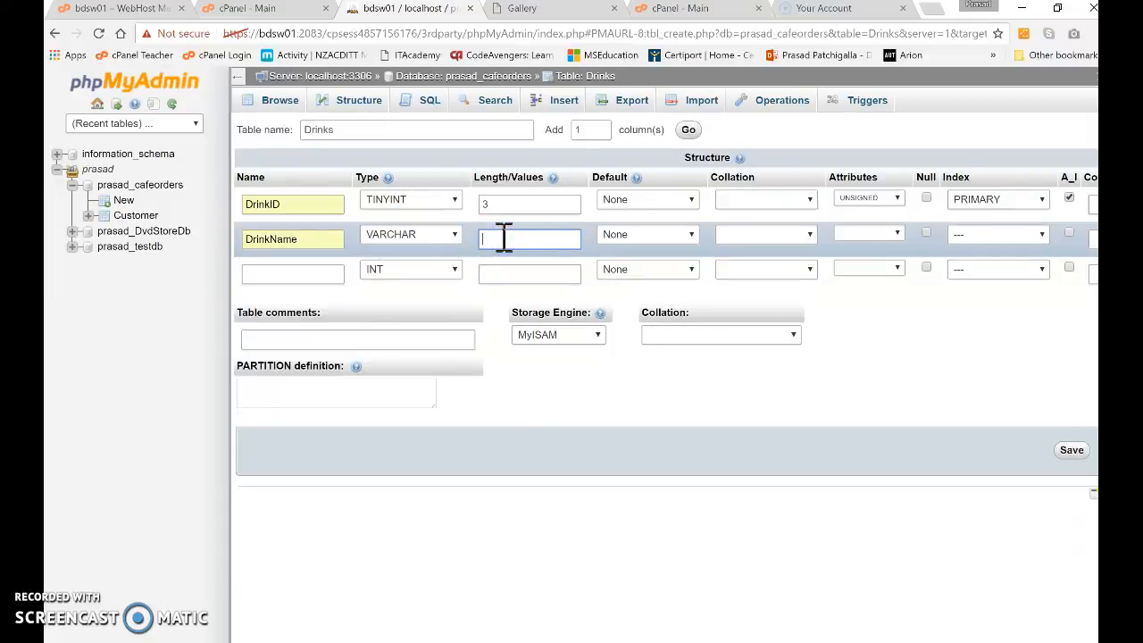
pyautogui.write('10')
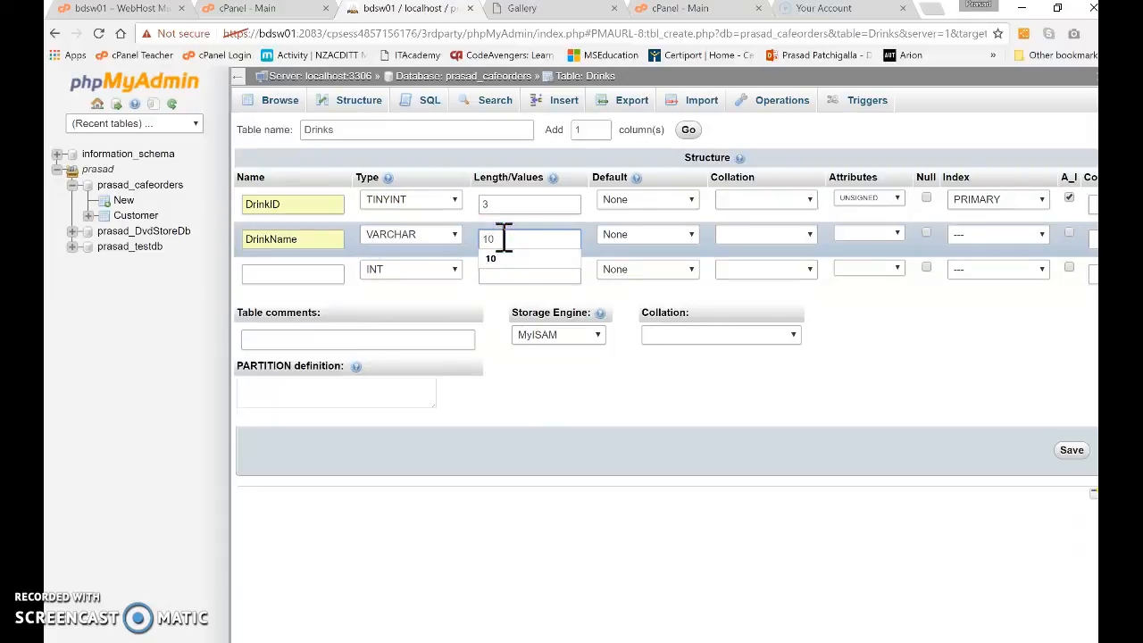
pyautogui.click(501, 258)
# Step: Define the third column as Price, type FLOAT with a length of 4, and save the Drinks table
pyautogui.click(297, 275)
pyautogui.write('Pri')
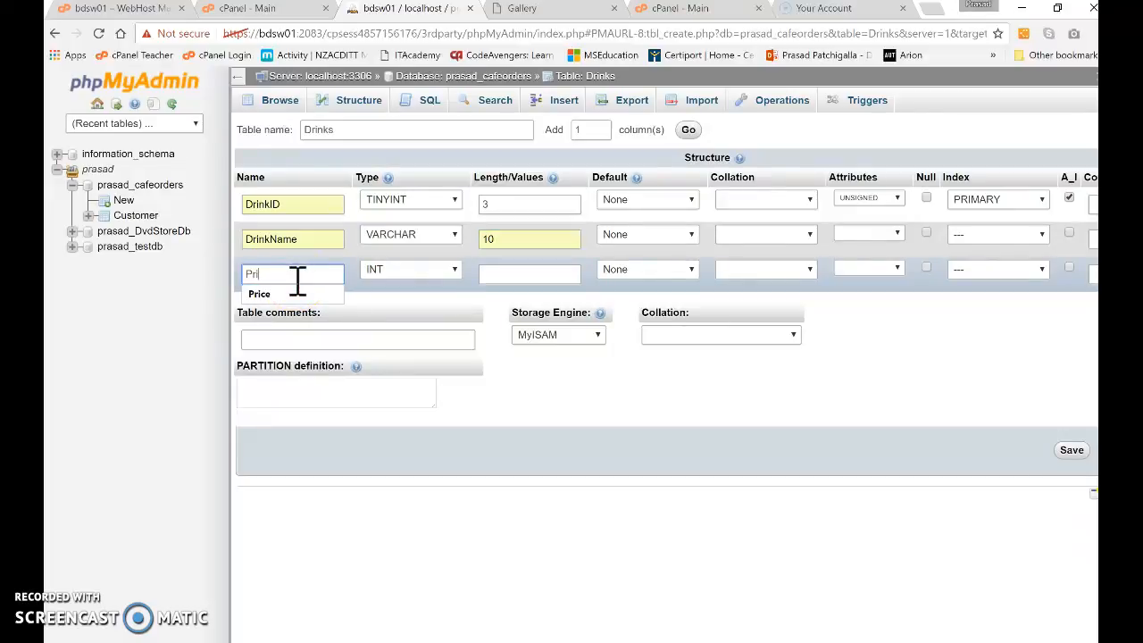
pyautogui.click(298, 294)
pyautogui.click(427, 270)
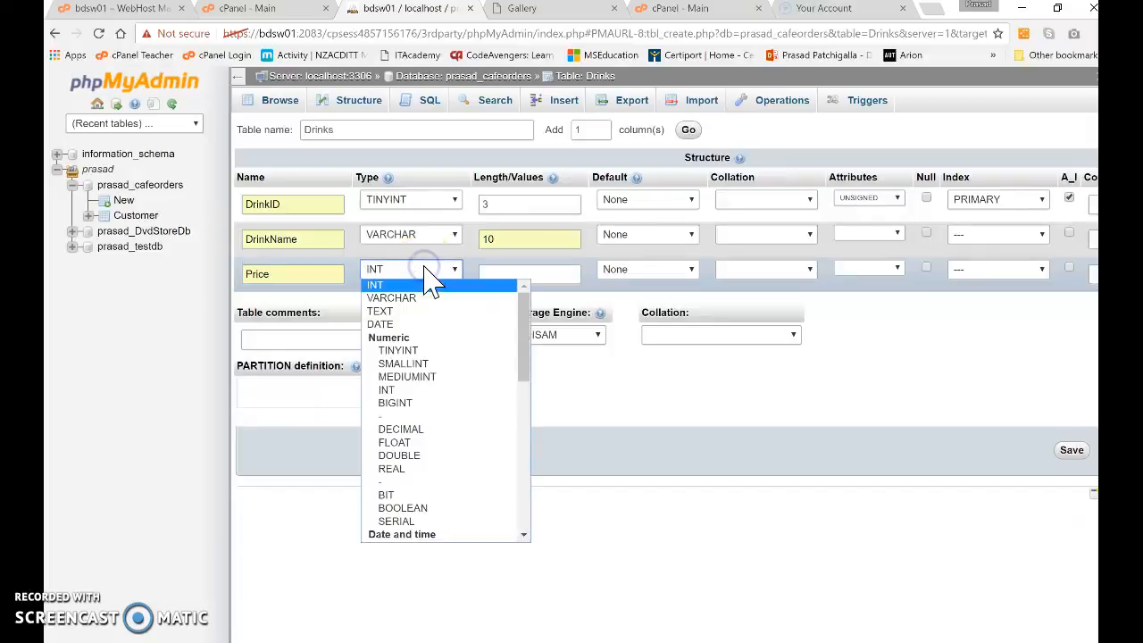
pyautogui.click(421, 442)
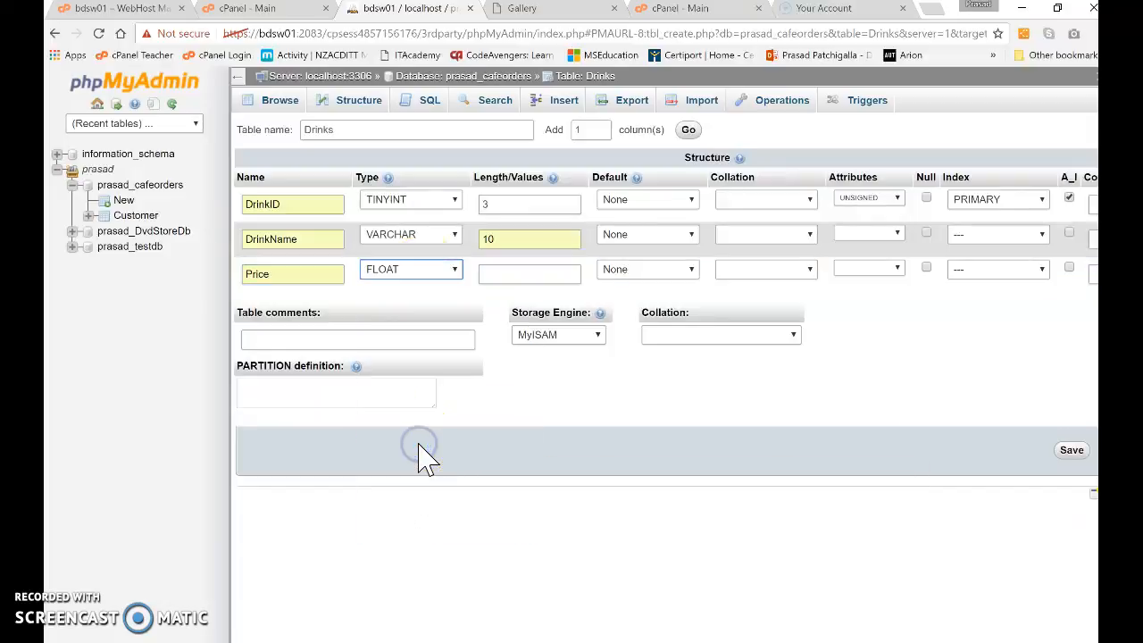
pyautogui.click(522, 284)
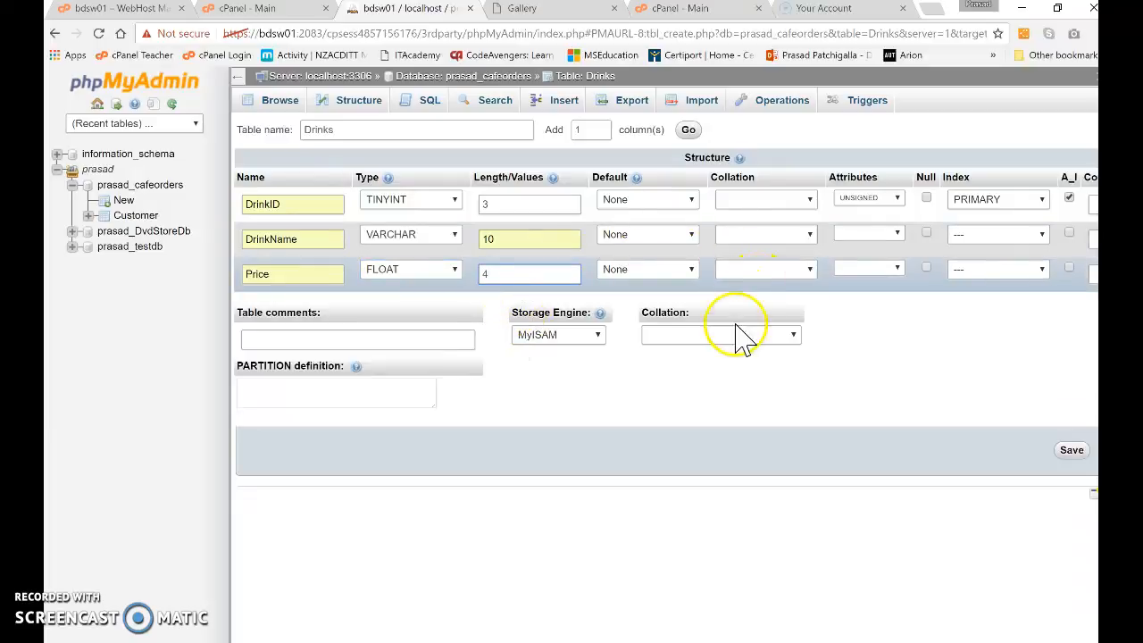
pyautogui.click(1070, 452)
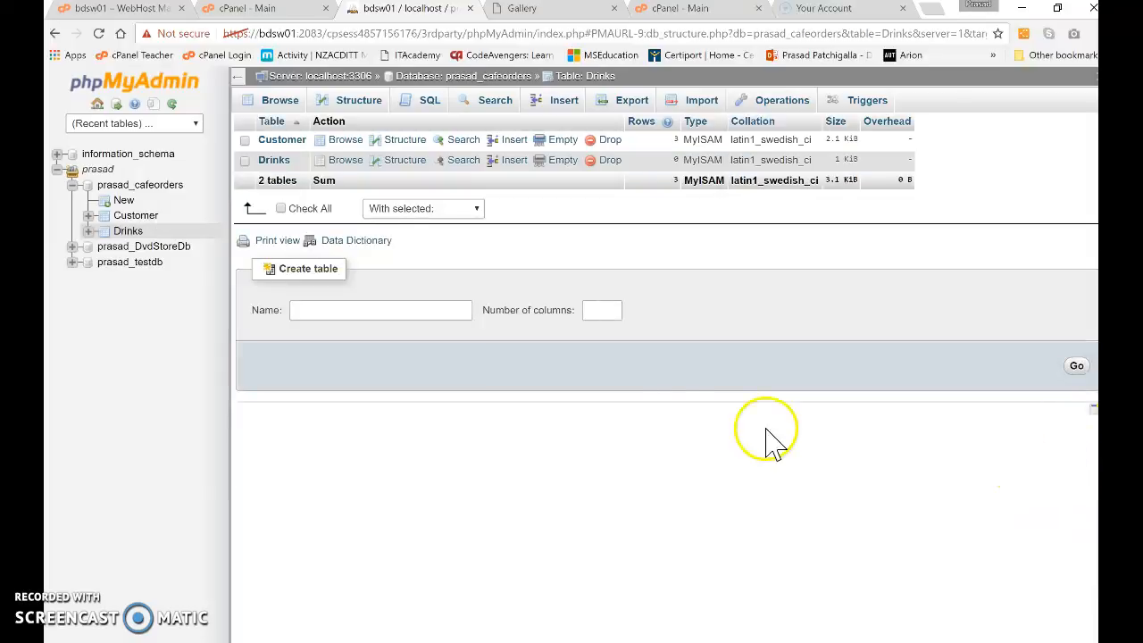
# Step: Open the form for inserting records into the Drinks table and show the choices for the number of rows
pyautogui.click(128, 231)
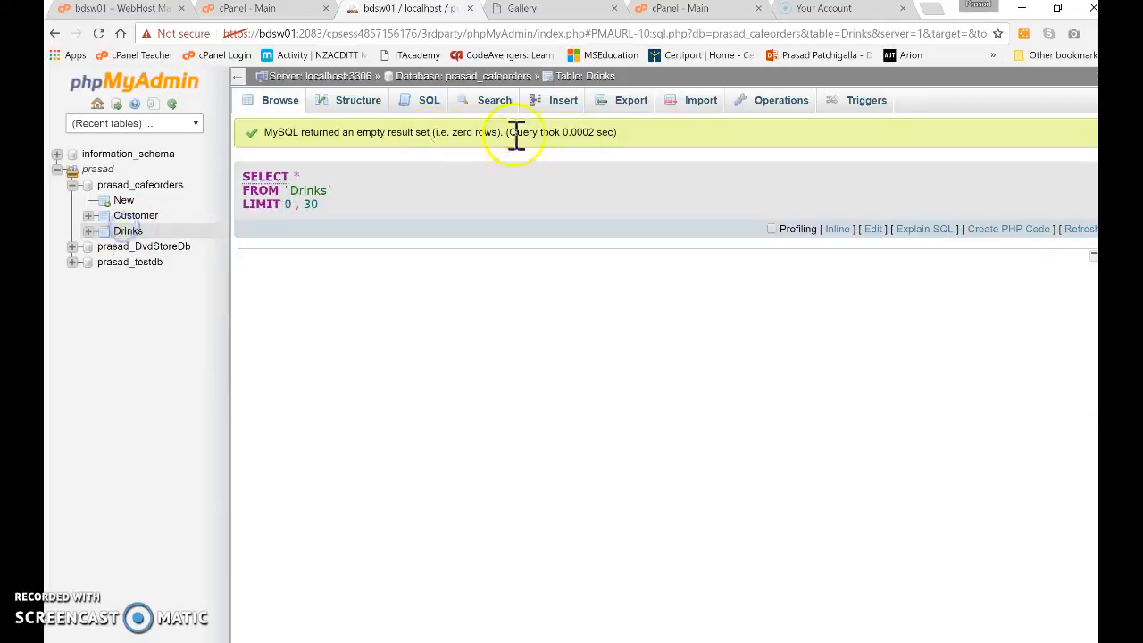
pyautogui.click(564, 105)
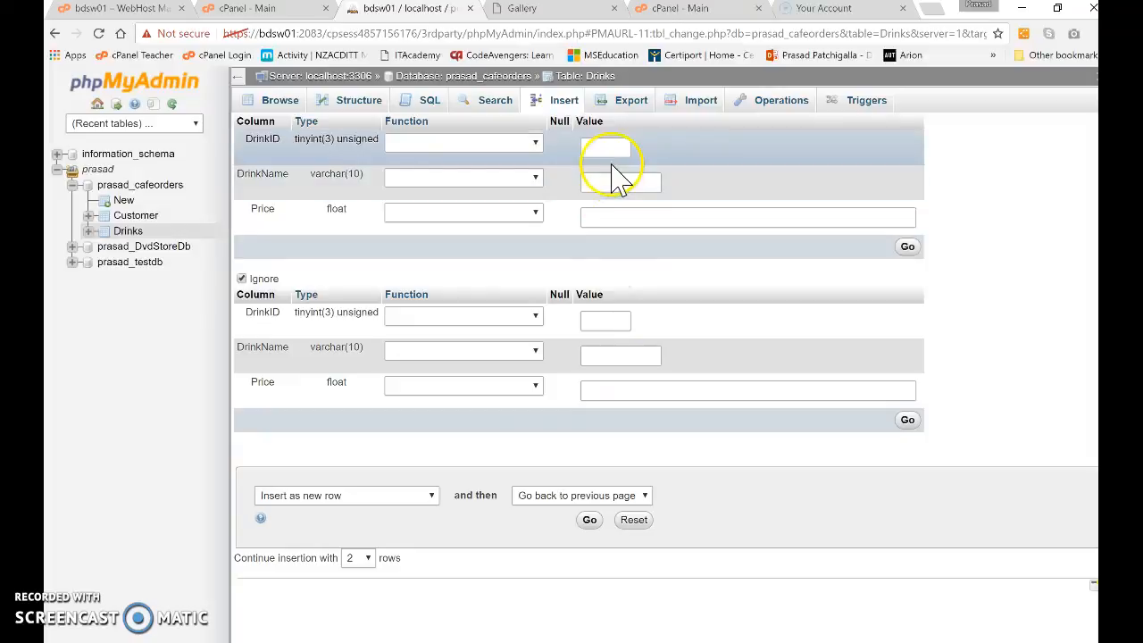
pyautogui.click(366, 558)
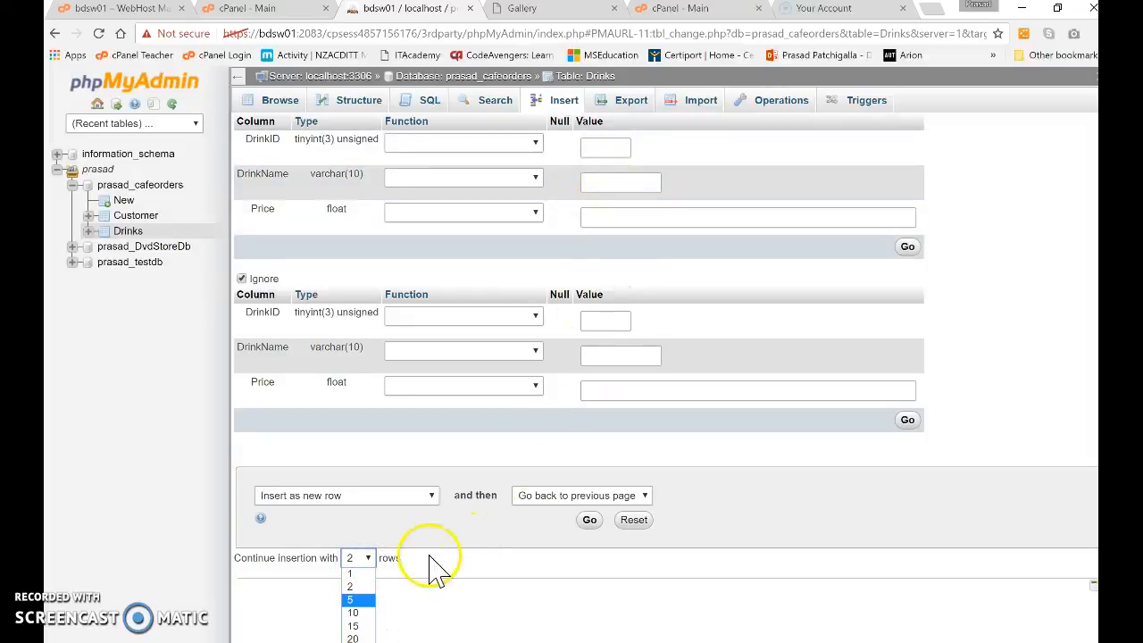
# Step: Start a new table named Orders with 3 columns in the prasad_cafeorders database
pyautogui.click(146, 186)
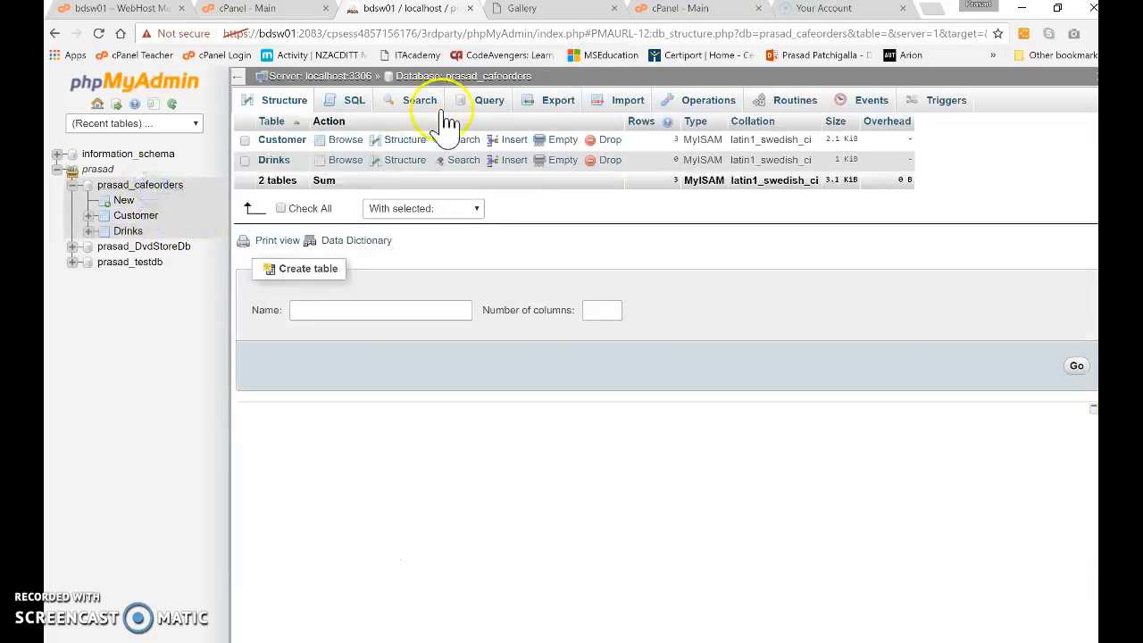
pyautogui.click(330, 308)
pyautogui.write('O')
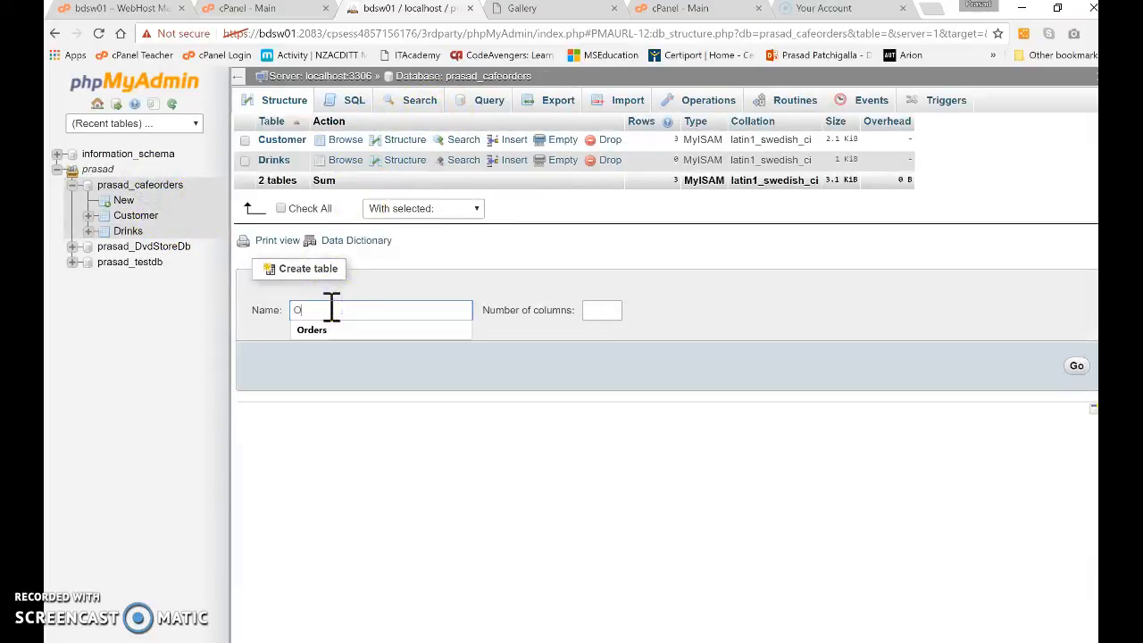
pyautogui.write('rd')
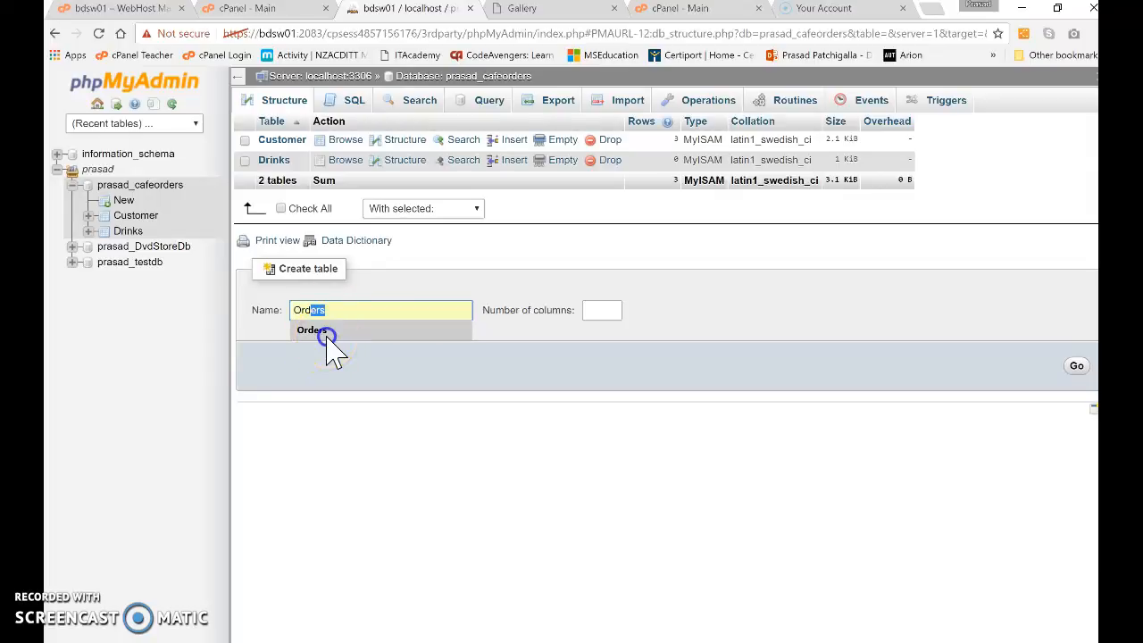
pyautogui.click(327, 332)
pyautogui.click(613, 310)
pyautogui.write('3')
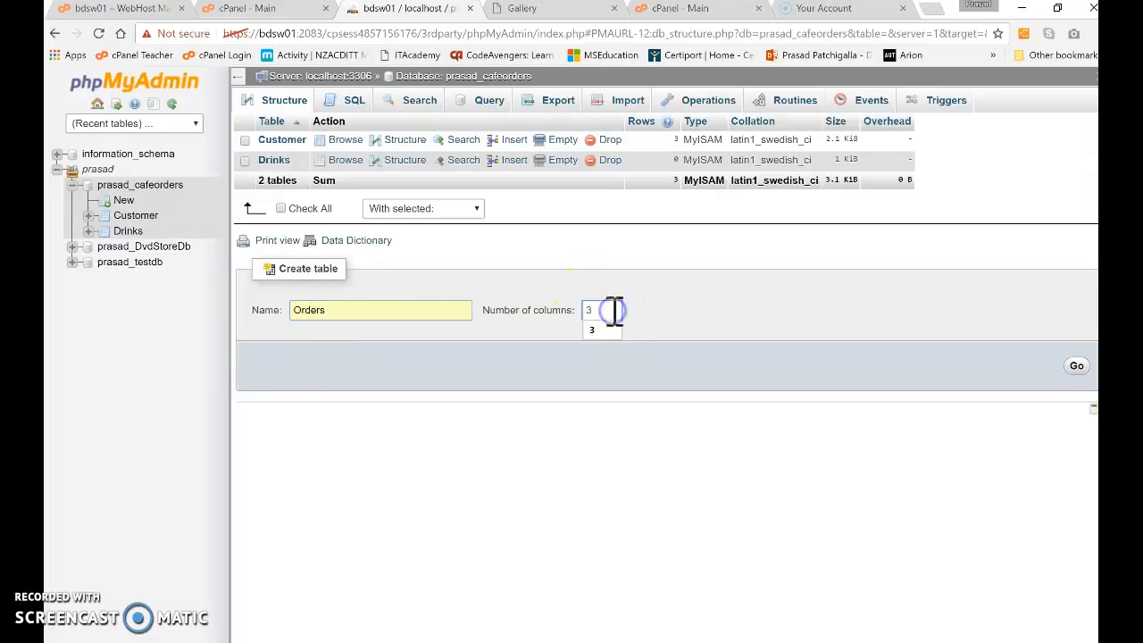
pyautogui.click(1077, 367)
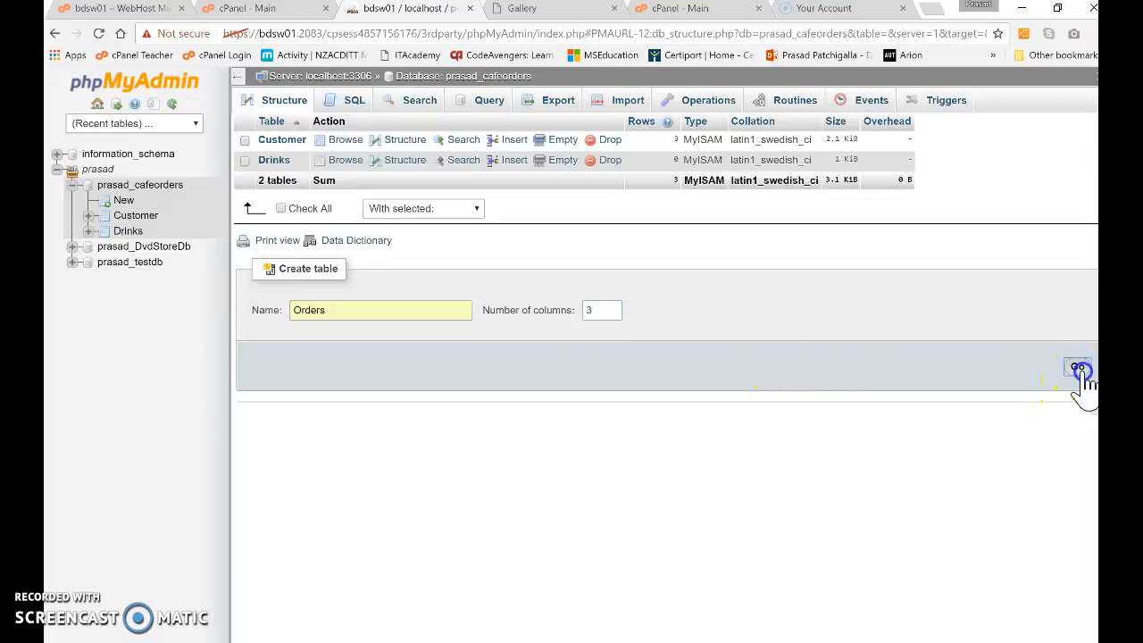
# Step: Look over the column name fields and the data types offered for the first column of the Orders table
pyautogui.click(288, 207)
pyautogui.click(286, 236)
pyautogui.click(380, 196)
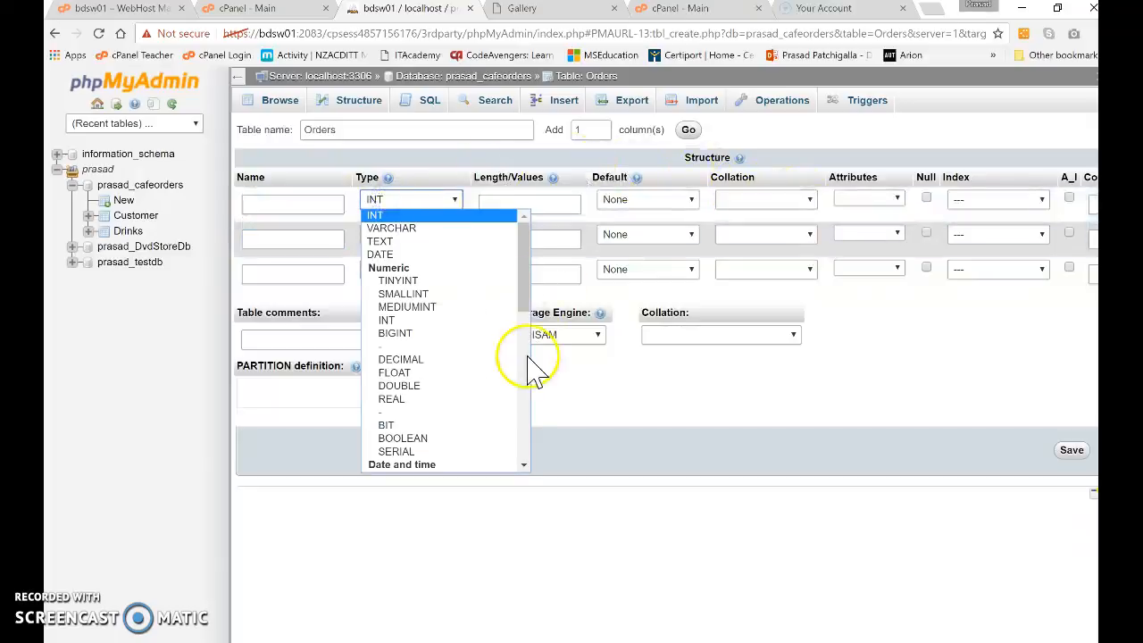
pyautogui.click(628, 402)
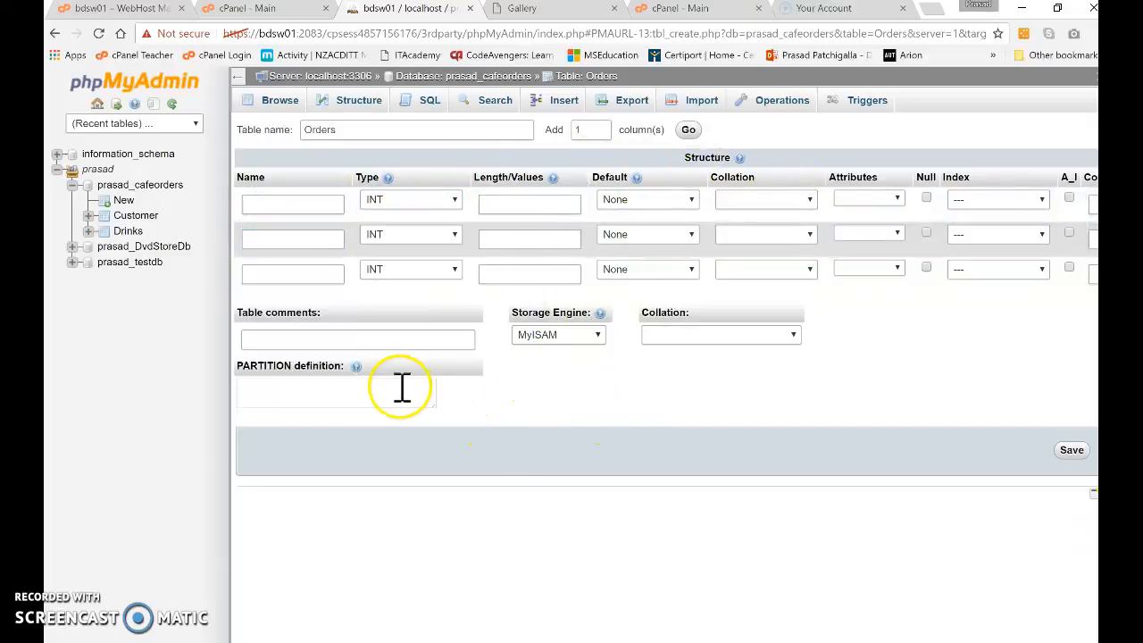
# Step: Browse the Customer table's records in prasad_cafeorders and switch to the cafe orders v21 workbook in Excel
pyautogui.click(140, 187)
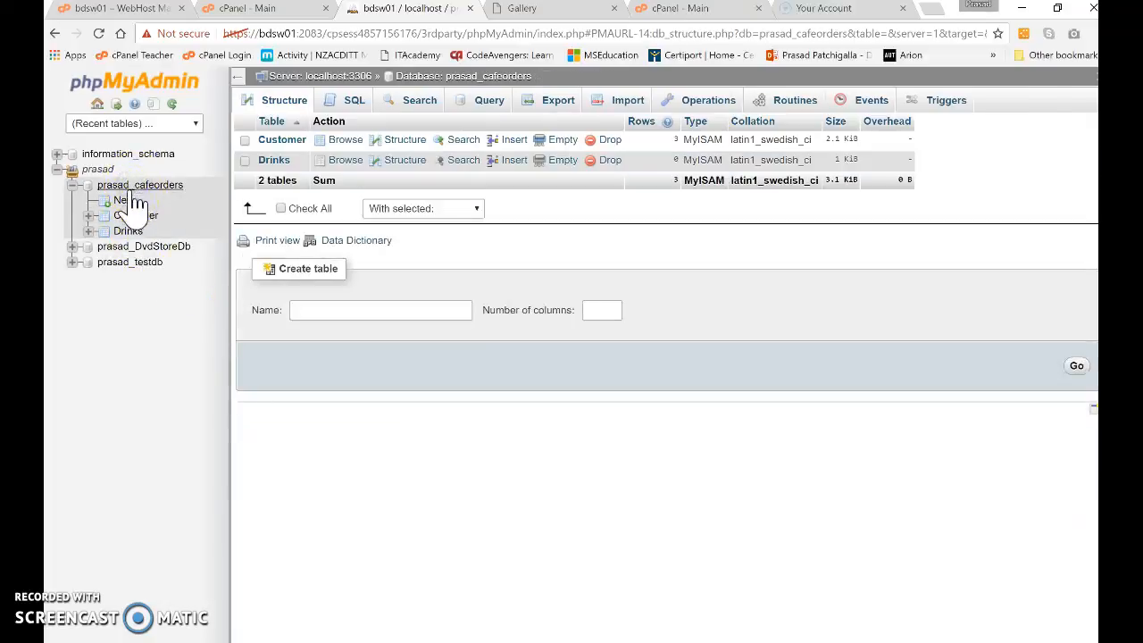
pyautogui.click(136, 218)
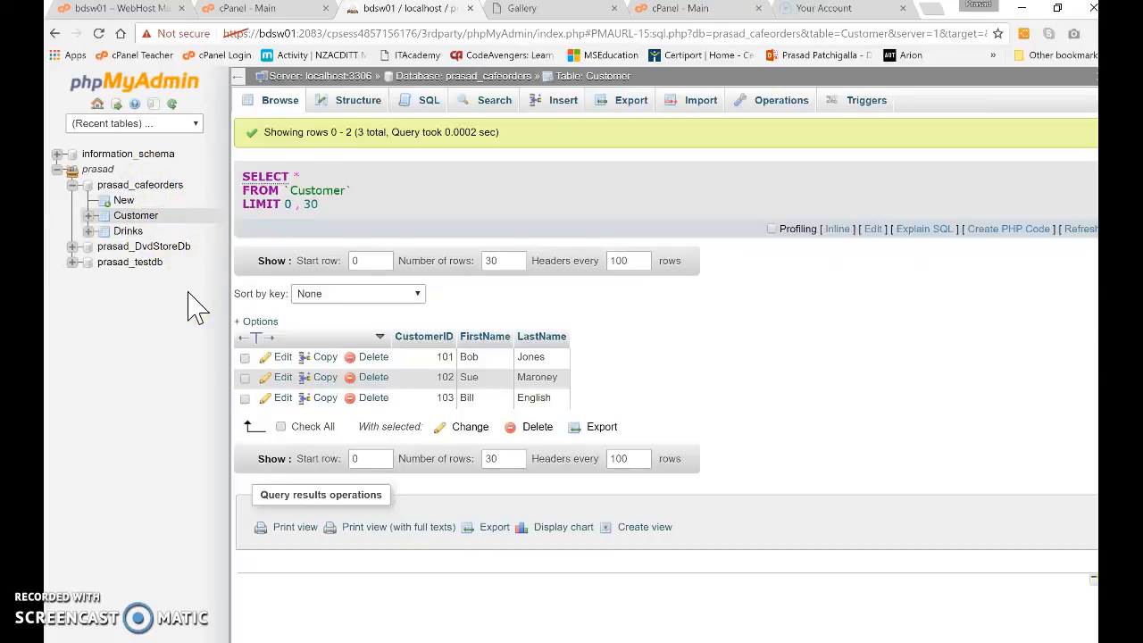
pyautogui.hotkey('alt', 'Tab')
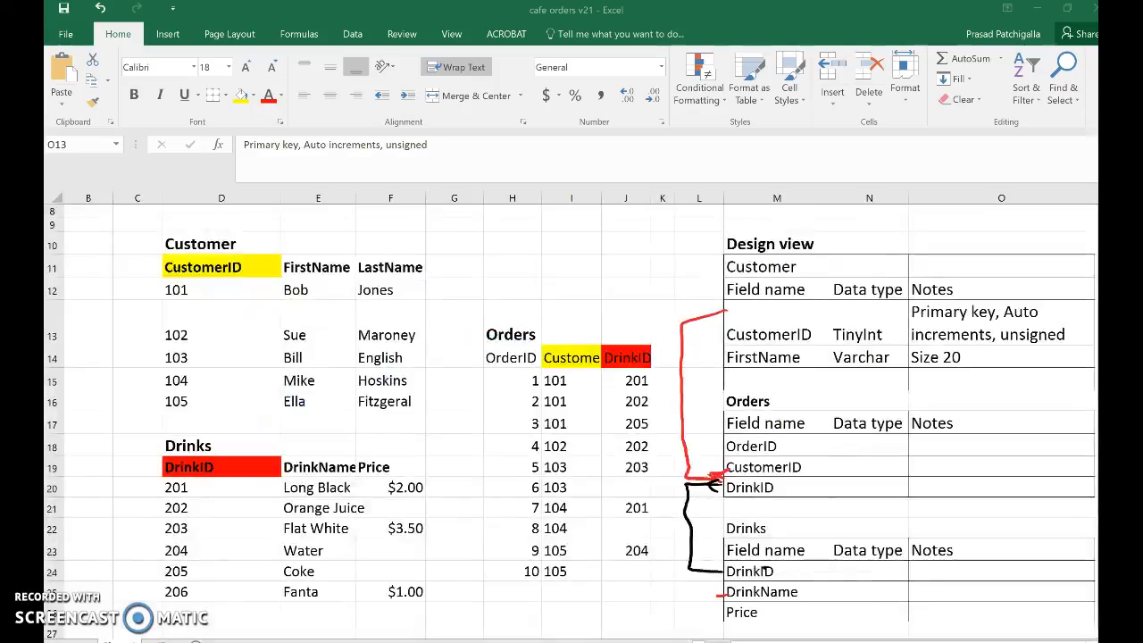